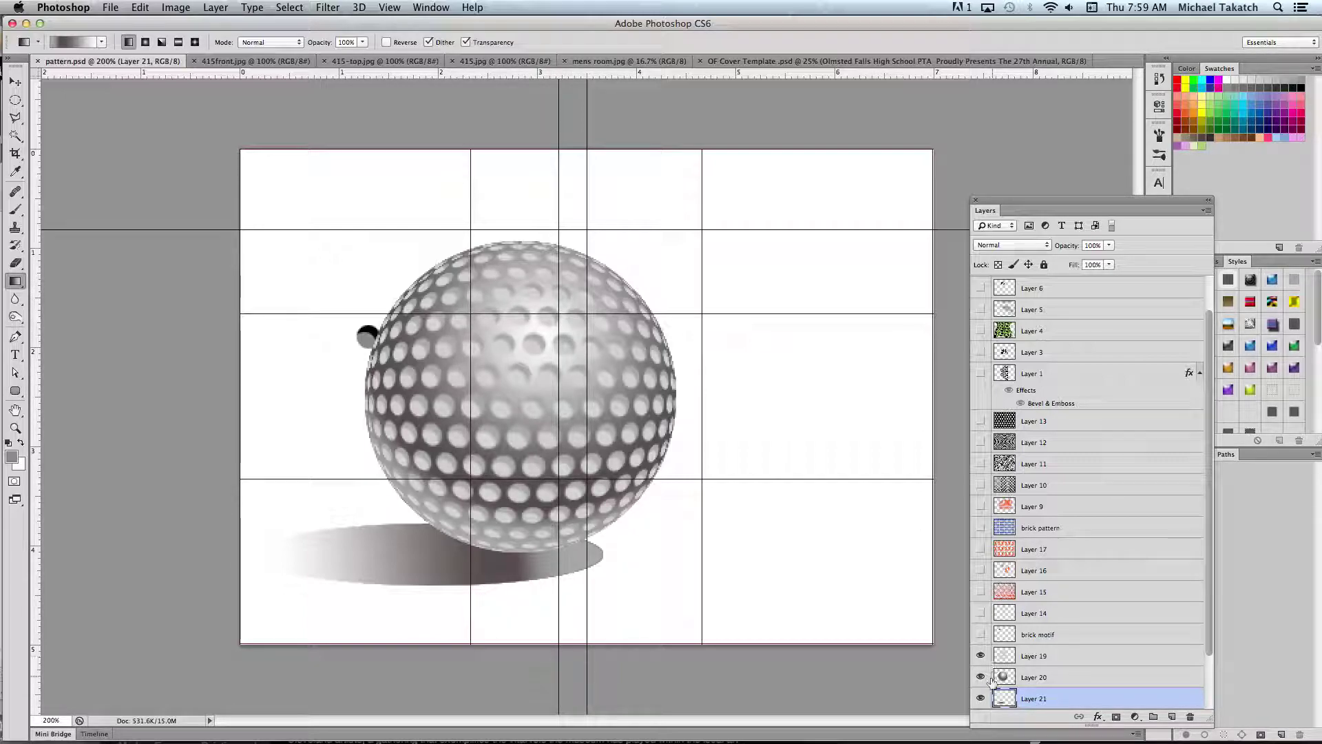
Hide the golf ball artwork layers: Layer 21, Layer 20, Layer 19 and Layer 18.
click(980, 698)
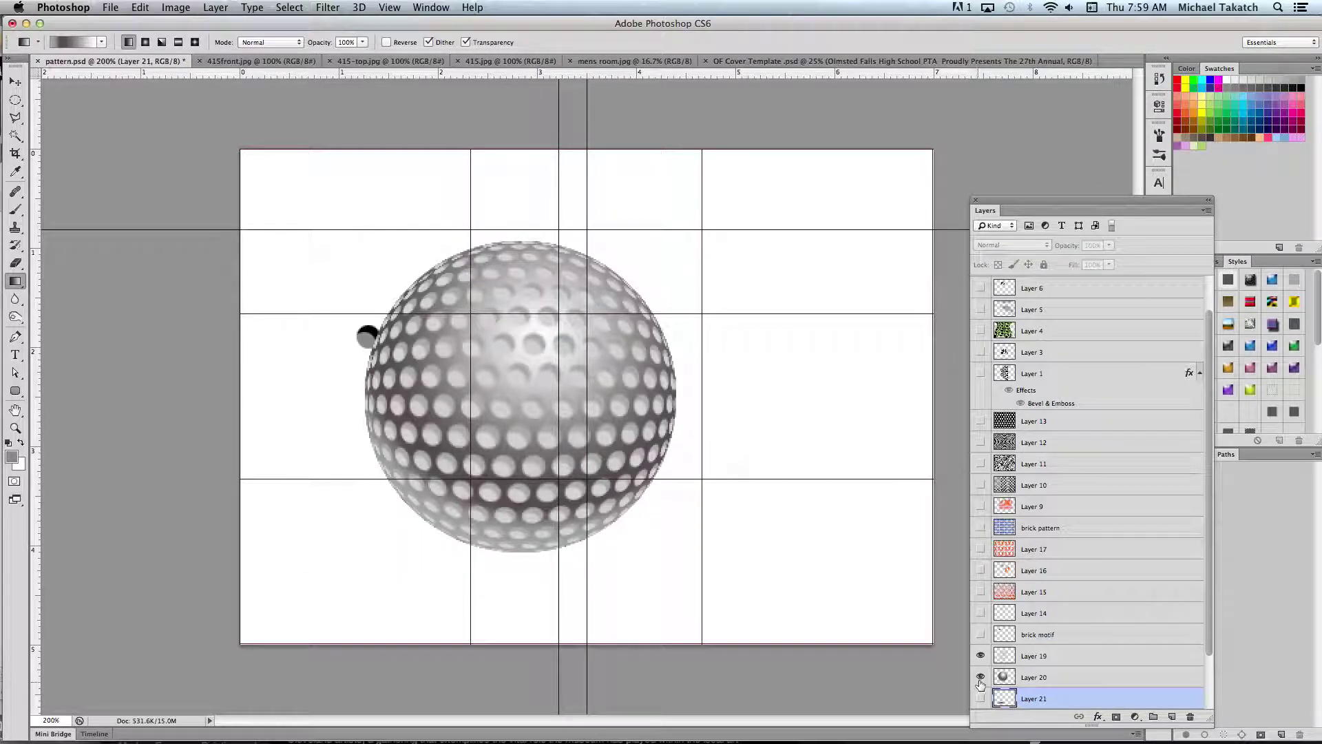
click(981, 679)
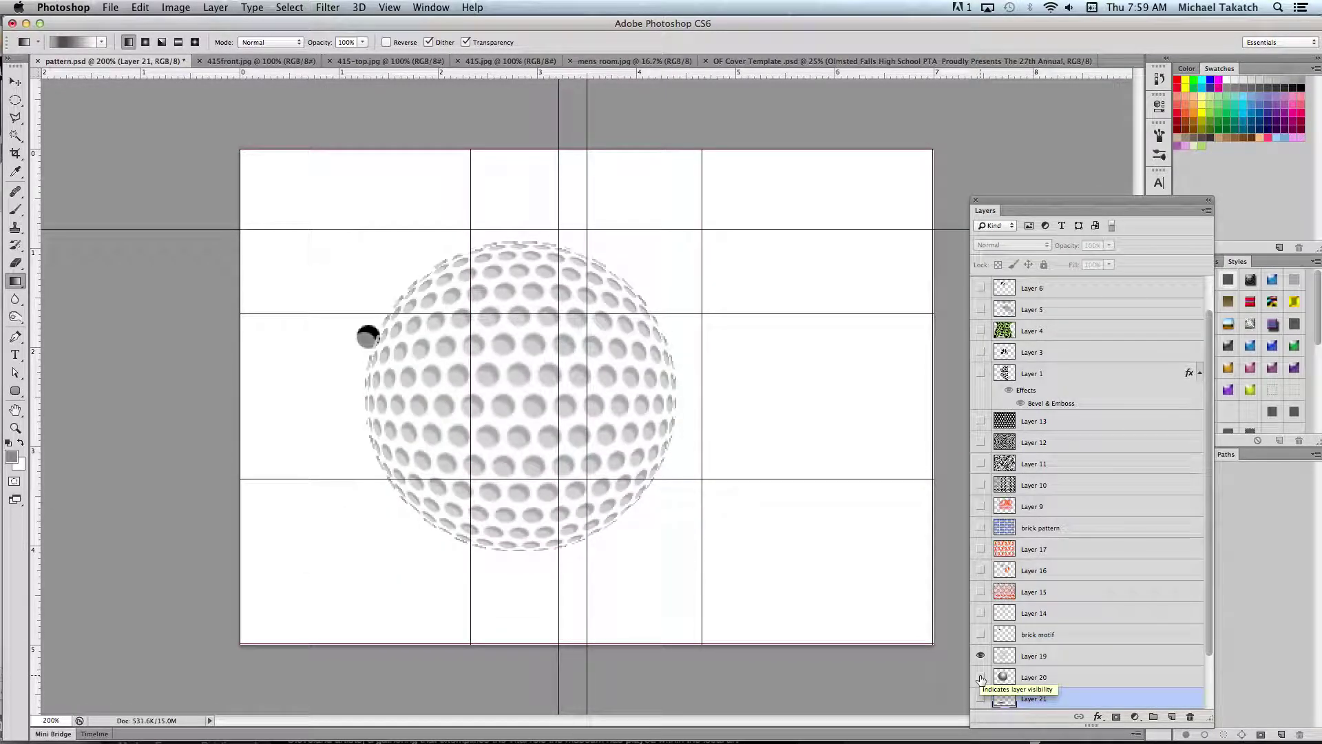
click(981, 657)
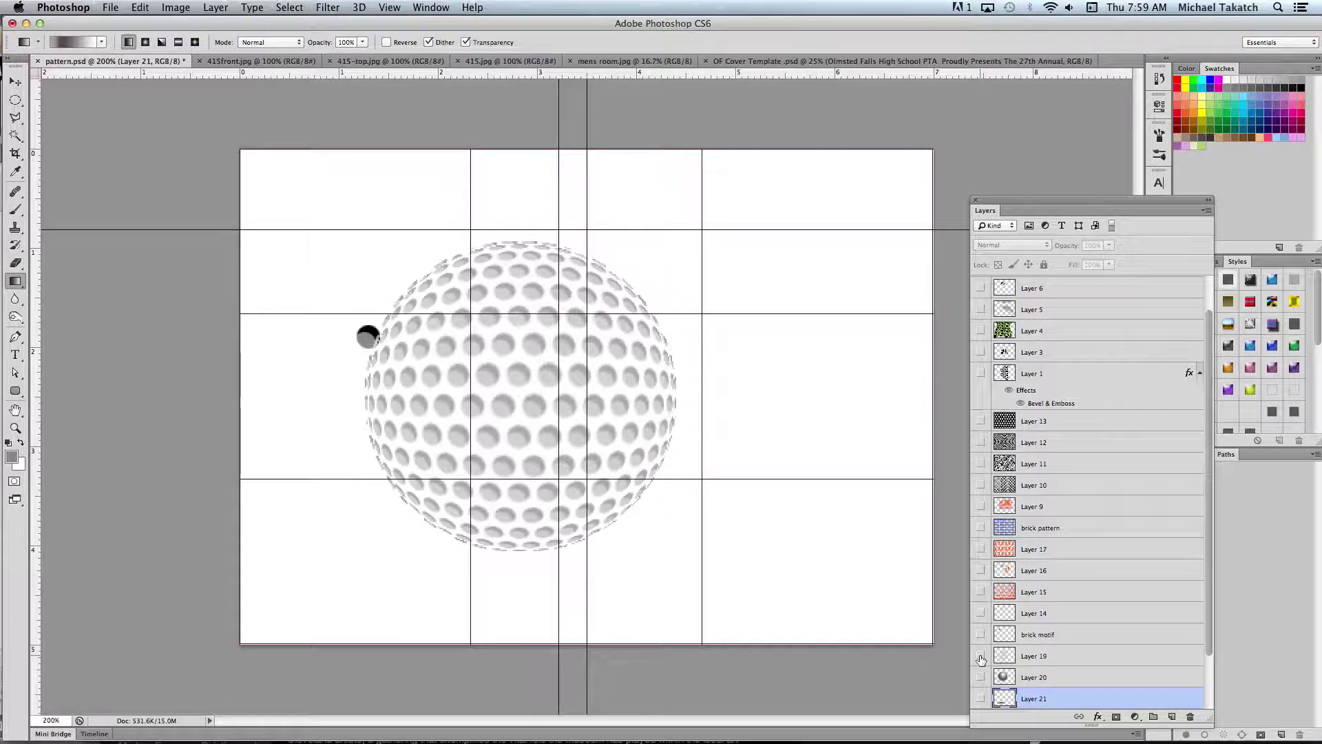
scroll(1000, 623, down, 1)
scroll(999, 626, down, 2)
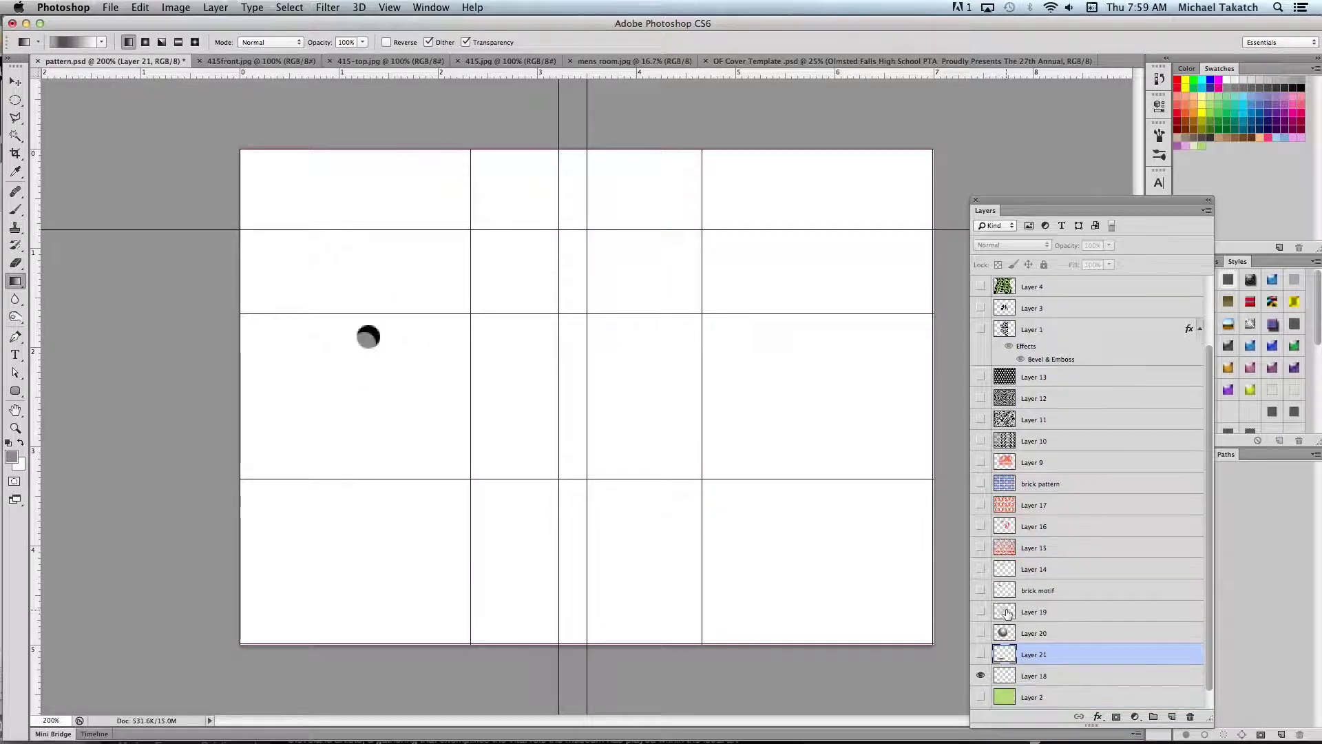
click(982, 656)
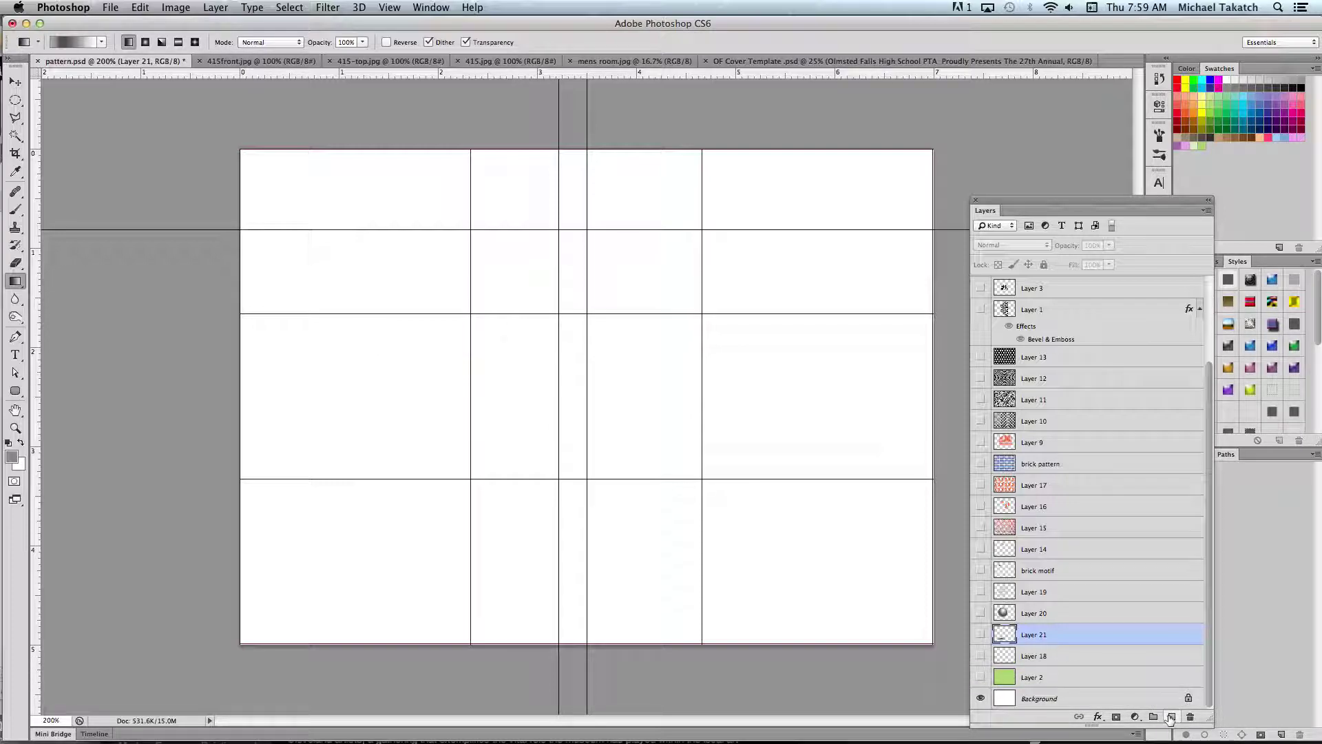
Add a new layer above Layer 21 and hide the Background layer.
click(1171, 717)
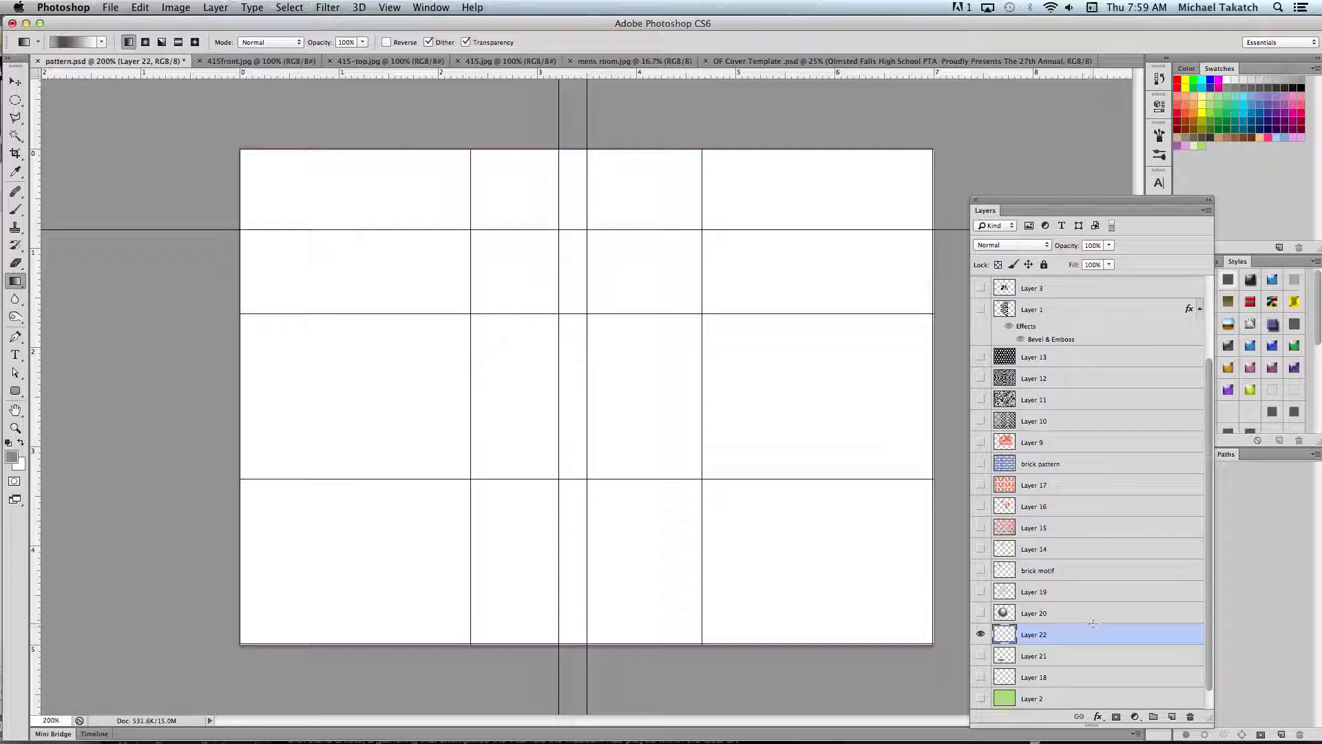
scroll(1095, 623, down, 1)
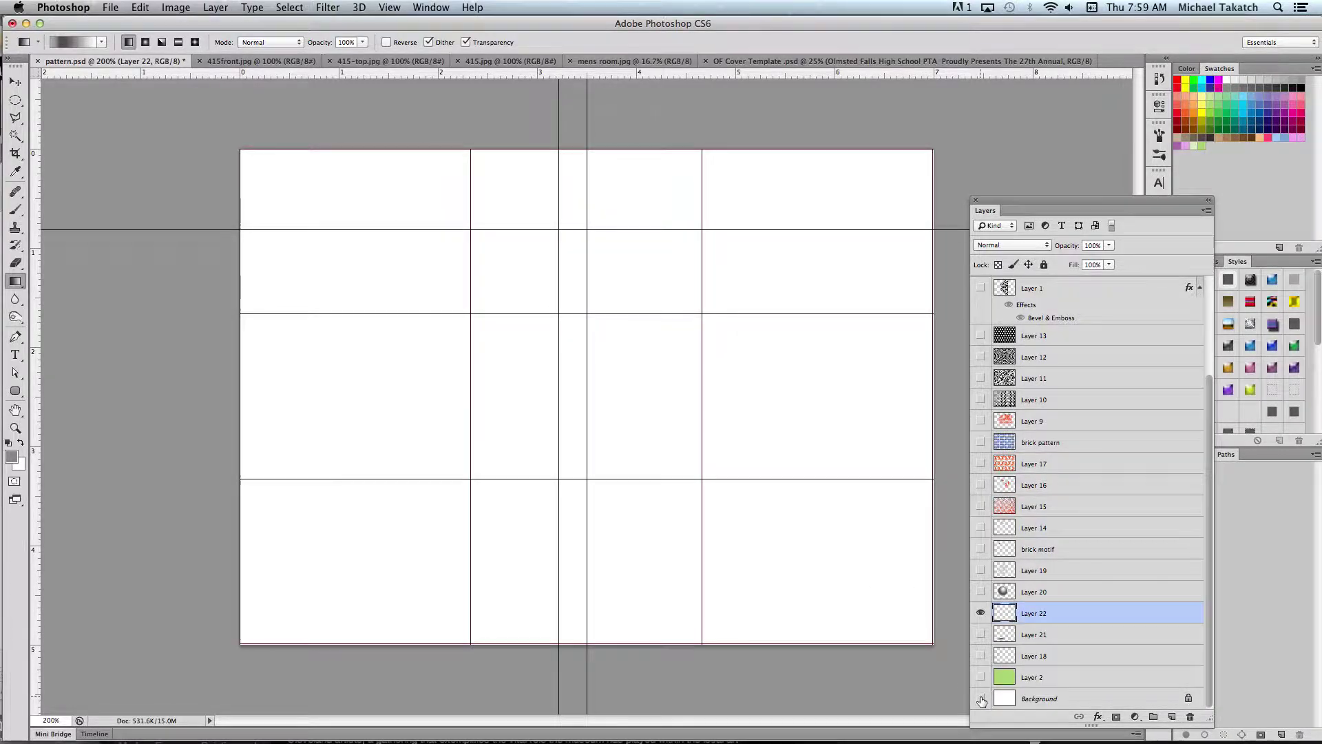
click(980, 698)
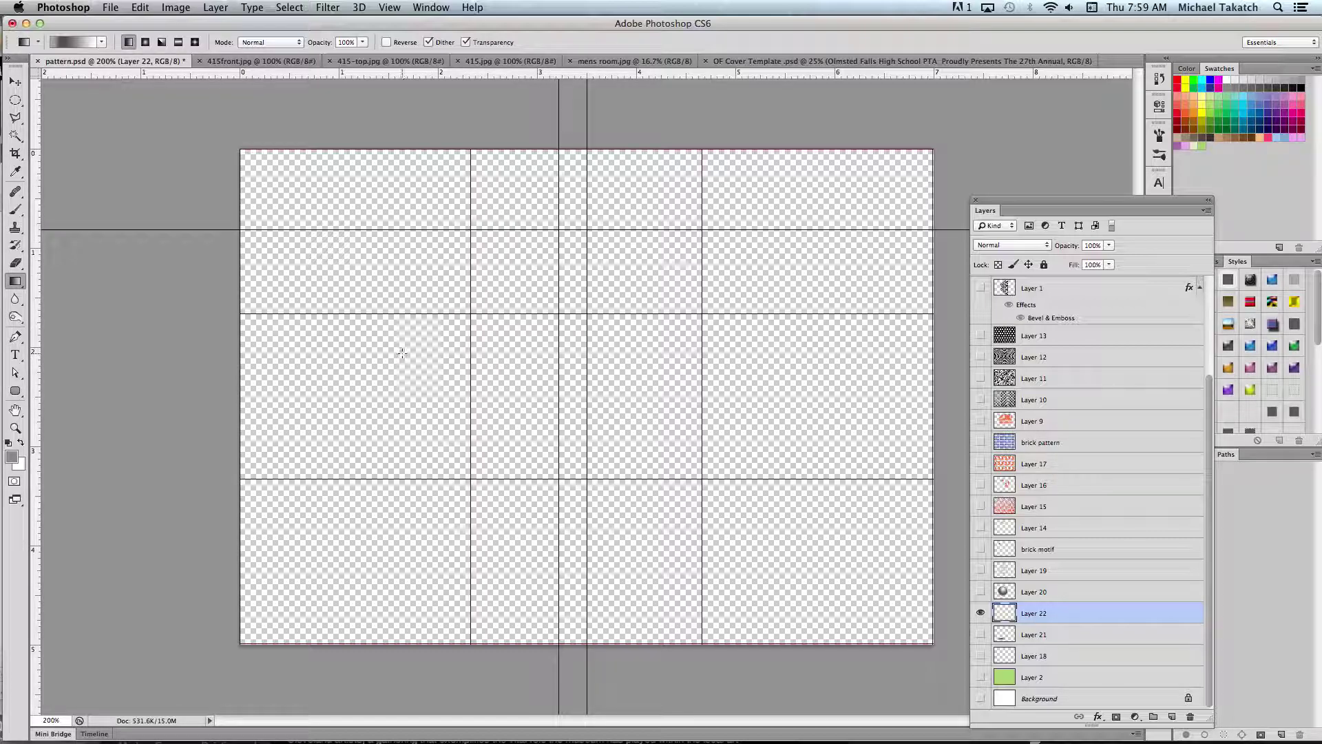
Make a small circular selection in the left part of the canvas and fill it with dark gray.
key(super+plus)
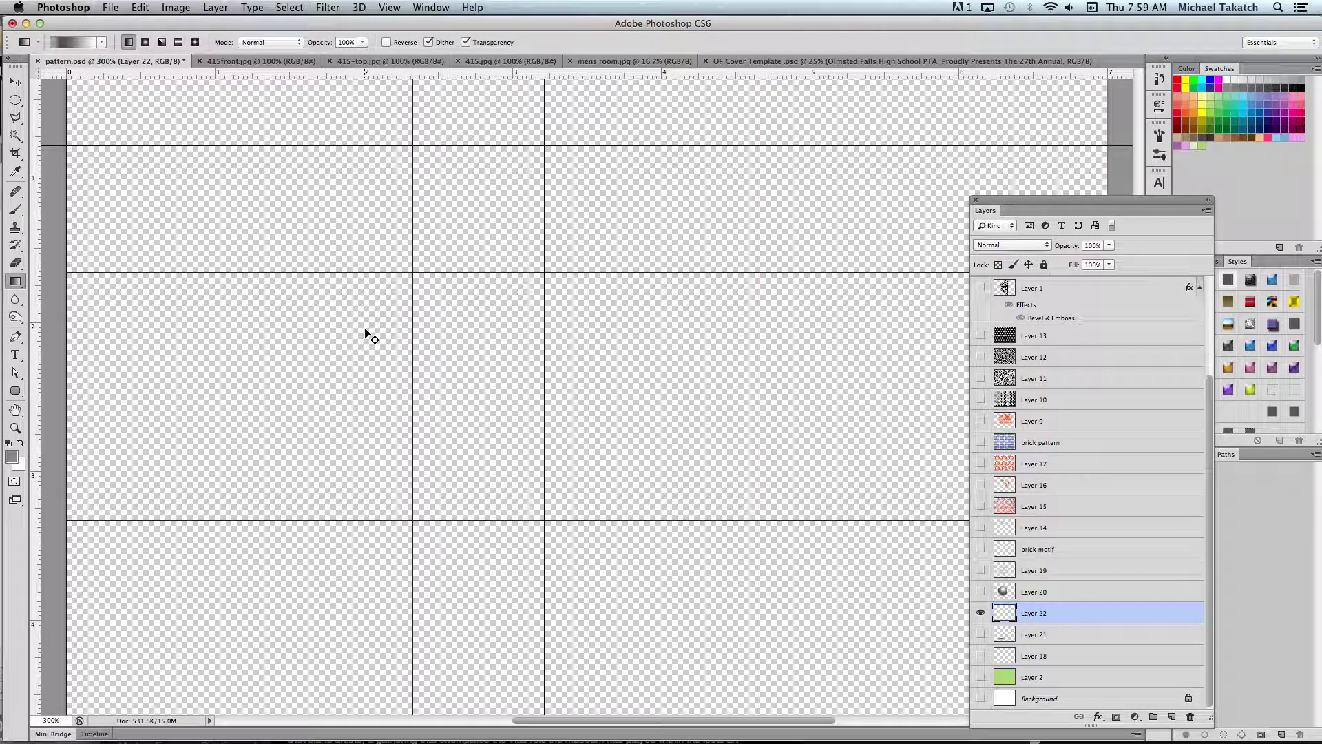
click(15, 99)
drag(239, 303, 278, 348)
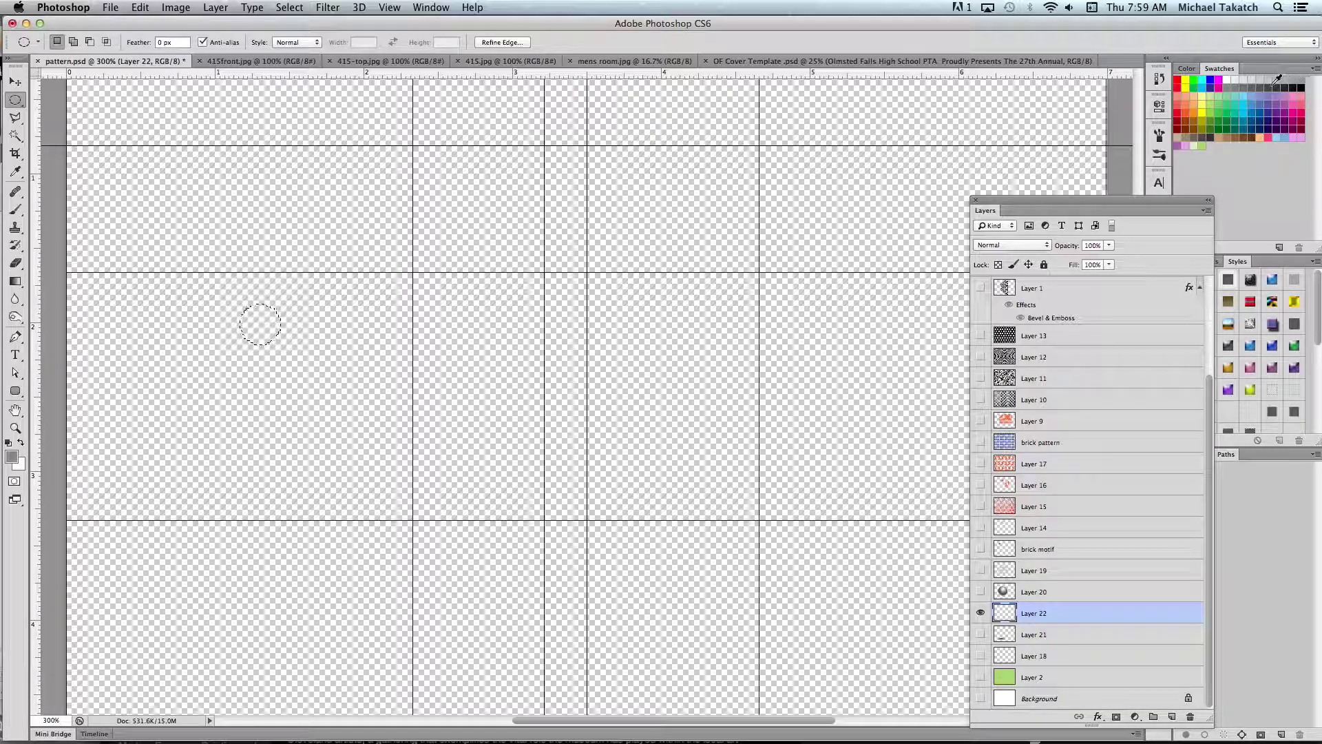
key(shift)
key(alt+BackSpace)
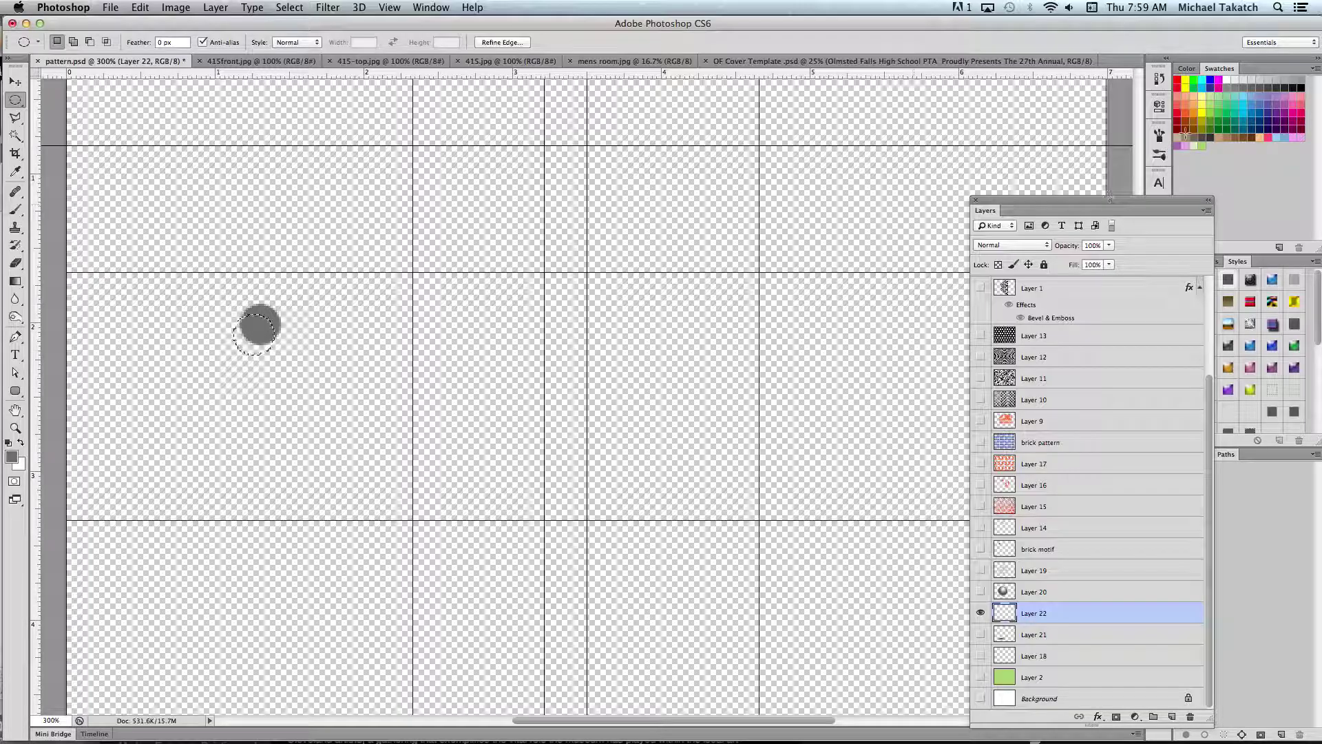
Fill an offset circle with light gray only inside the dark circle, leaving a dark crescent along its upper right, and deselect.
click(1223, 84)
key(alt+BackSpace)
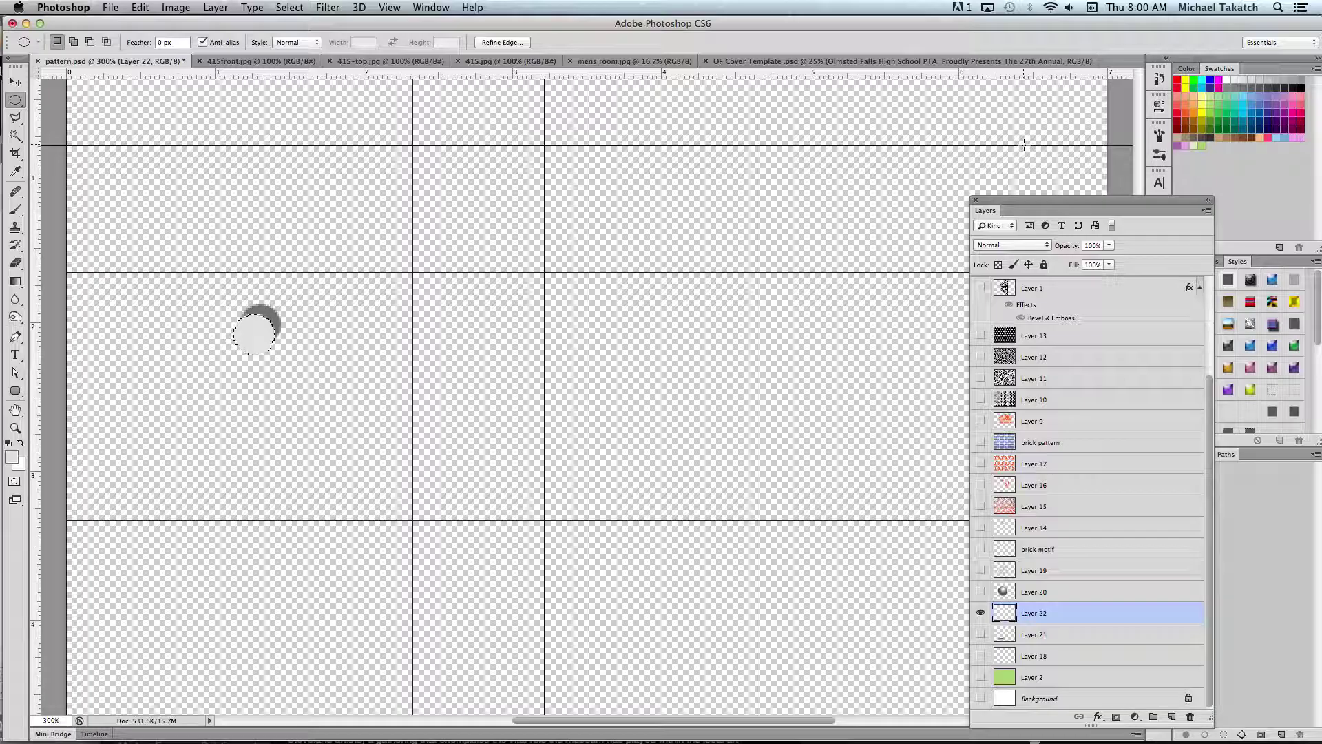
key(super+z)
key(super+d)
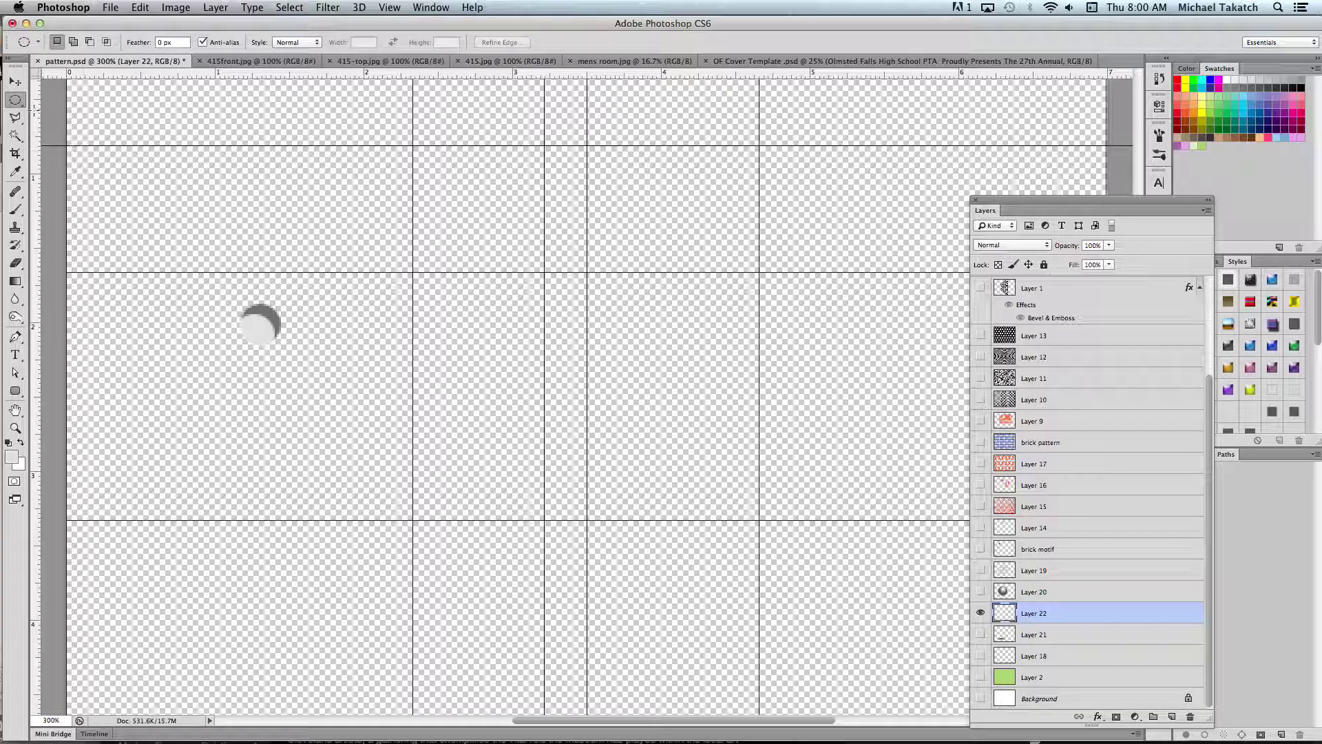
Define a pattern from a rectangular selection tightly around the dimple motif, keeping the default name, and deselect.
click(17, 102)
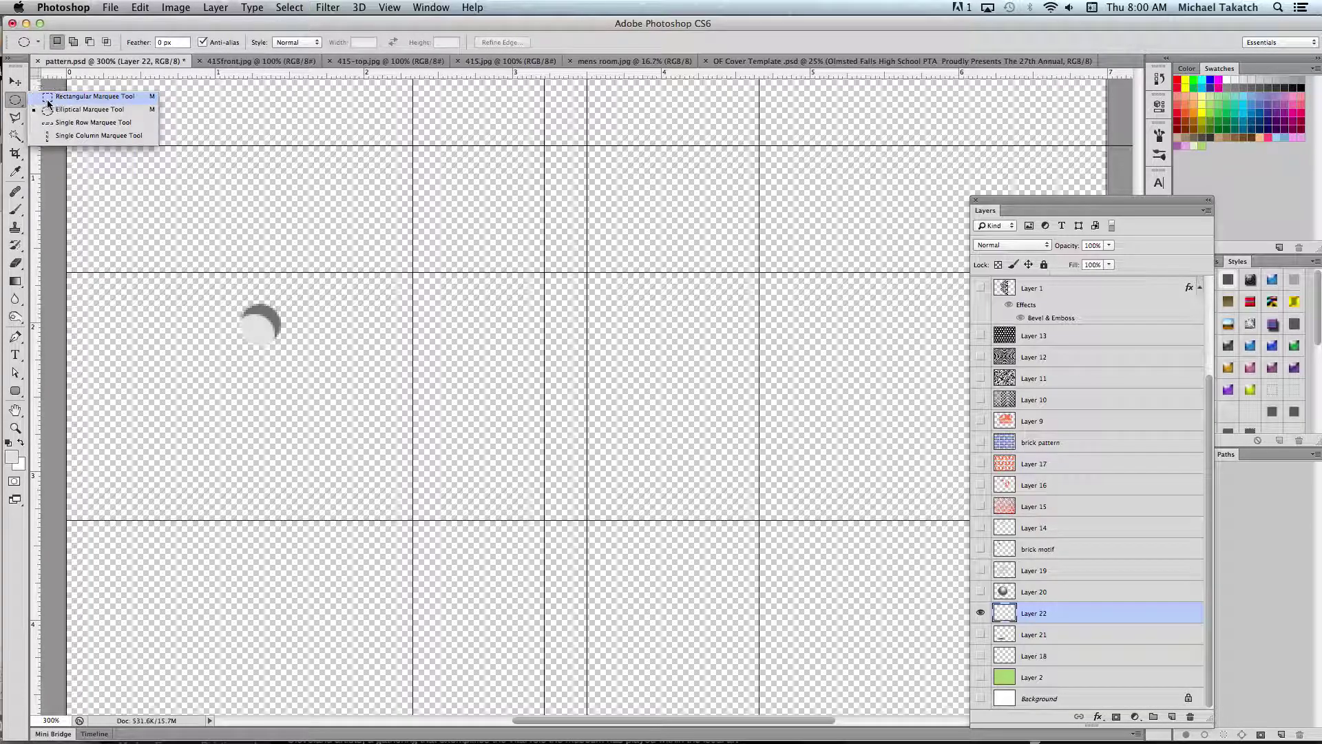
click(69, 93)
drag(230, 298, 286, 350)
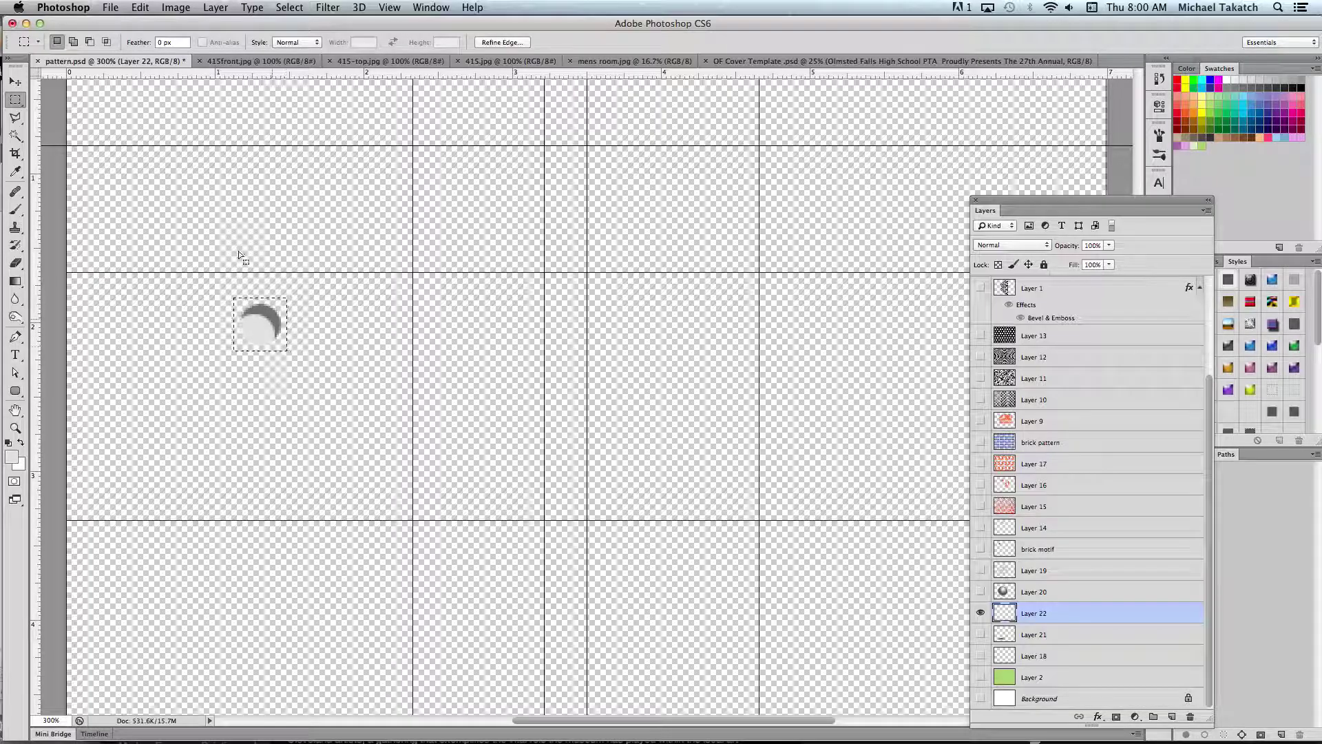
click(137, 8)
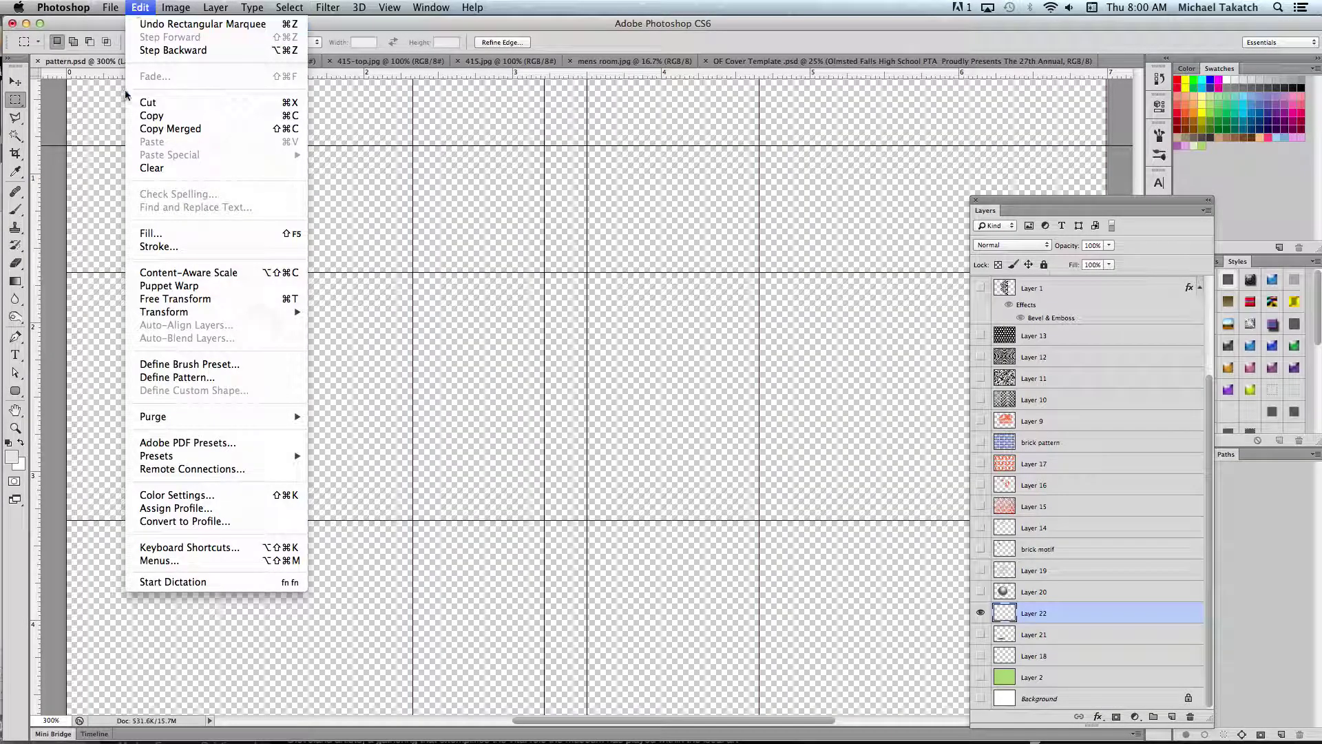
click(175, 377)
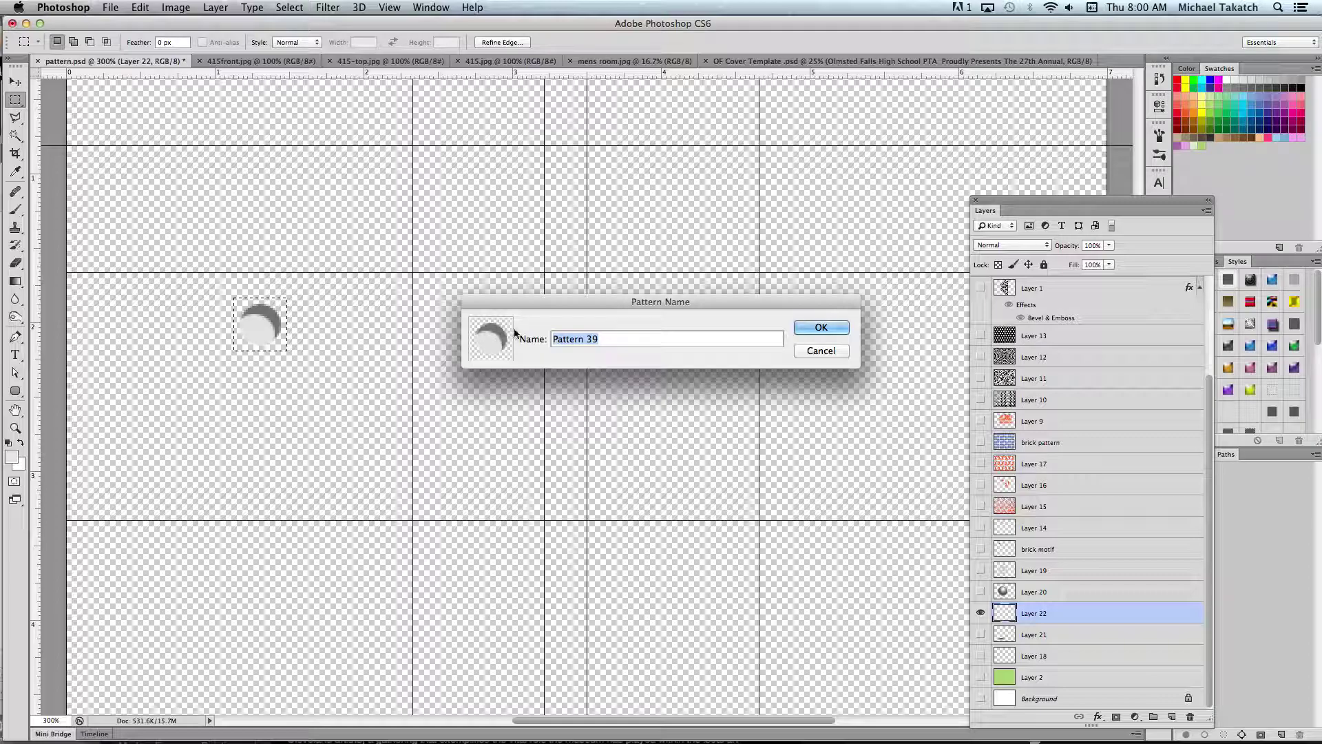
click(811, 331)
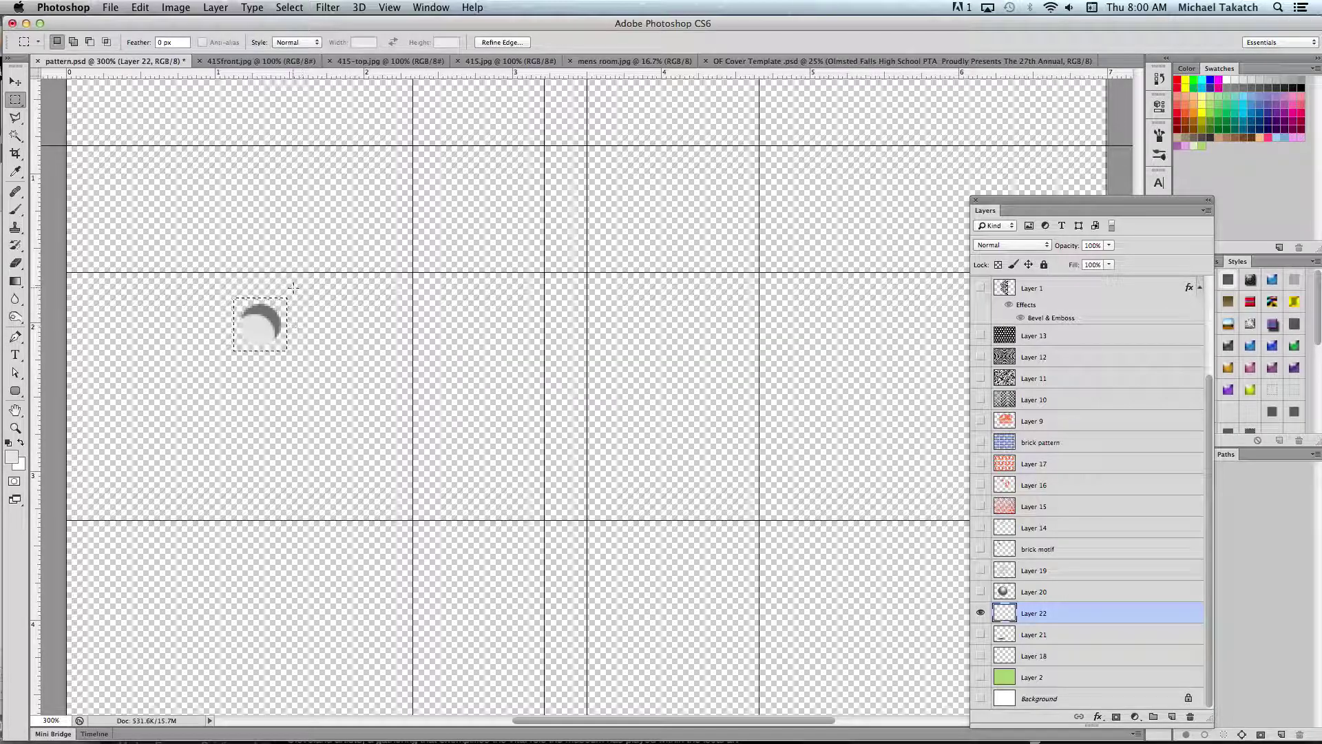
key(super+d)
Rename the layer holding the dimple motif as "motif for golf ball".
double_click(1036, 613)
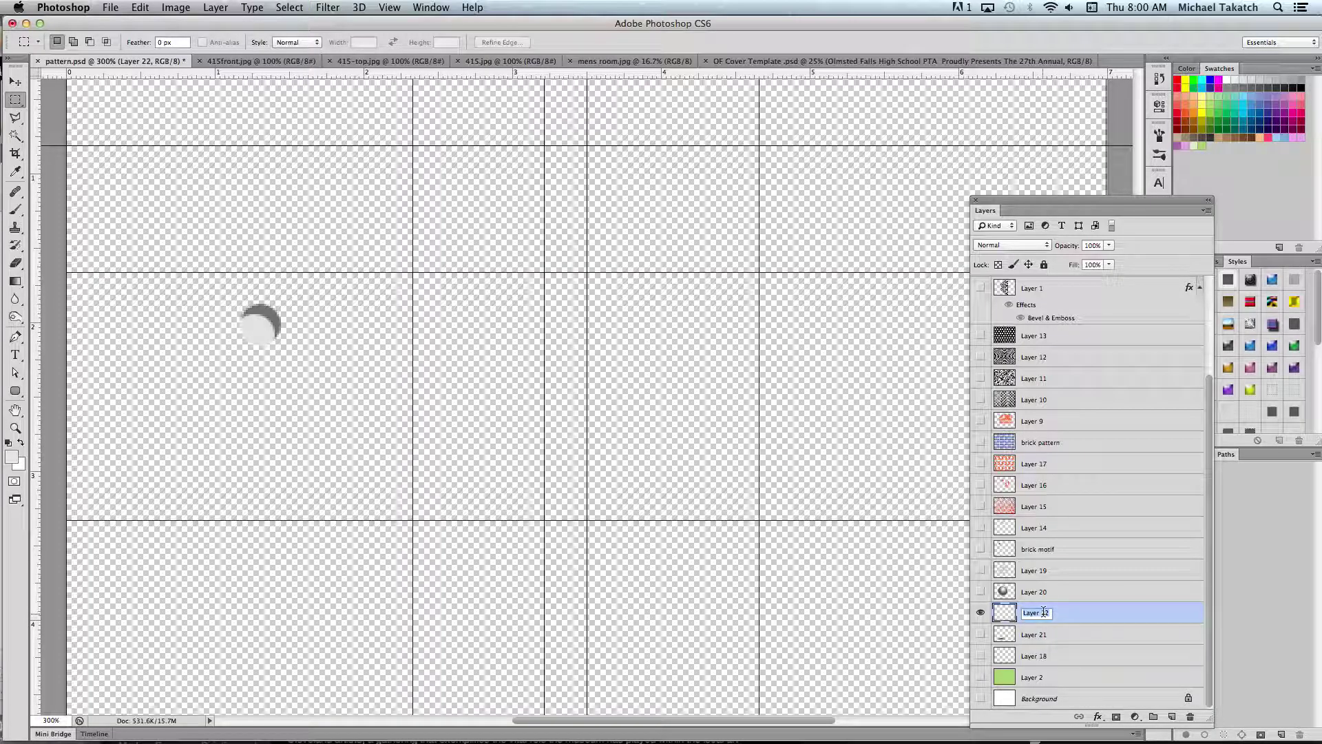
text(md)
key(Return)
Add a new layer above the motif layer and fill it with the new dimple pattern at 100% opacity, using the Brick Fill script.
key(super+minus)
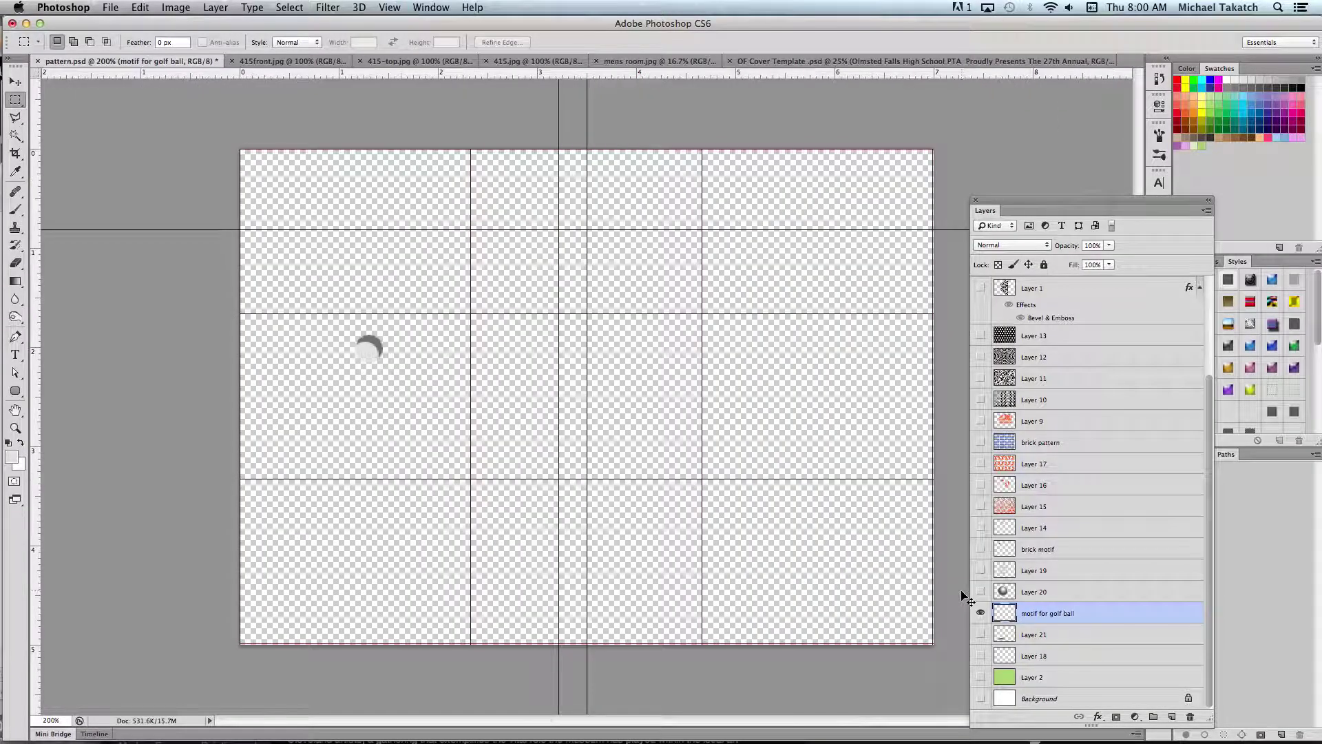
click(1172, 717)
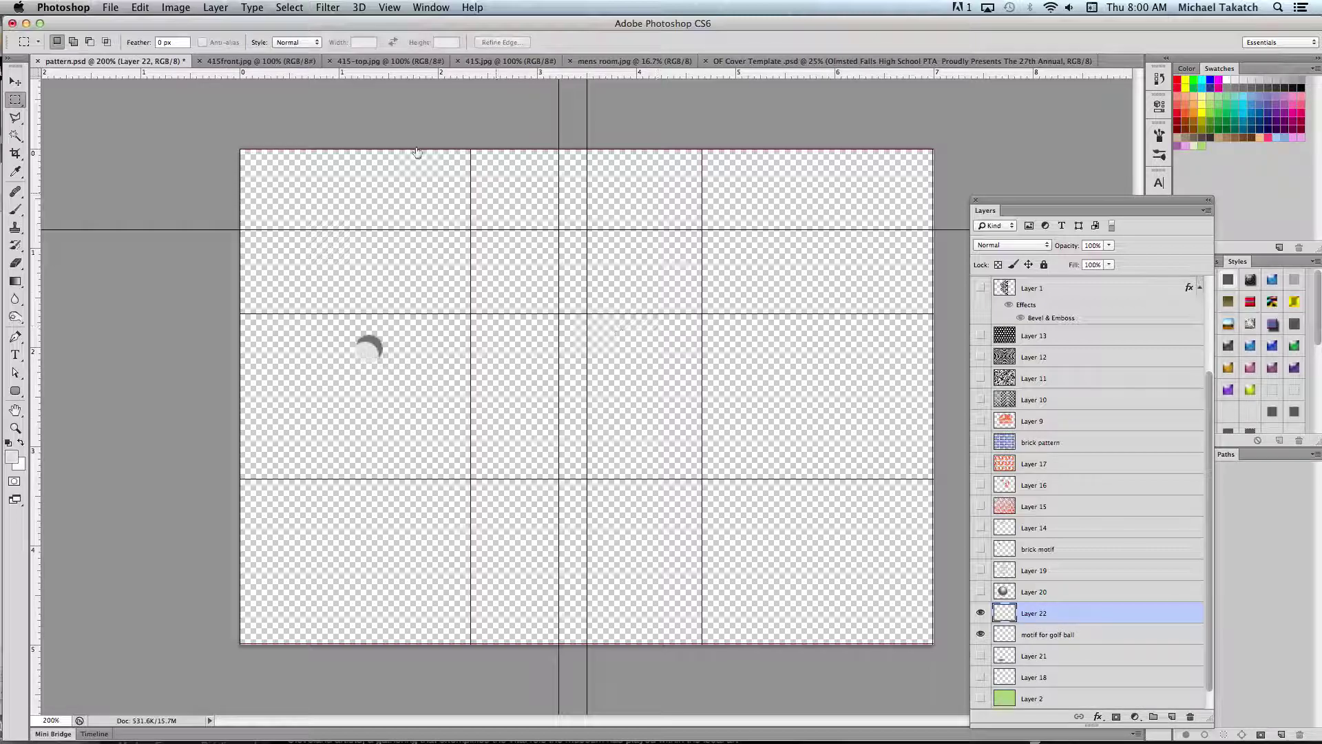
click(146, 7)
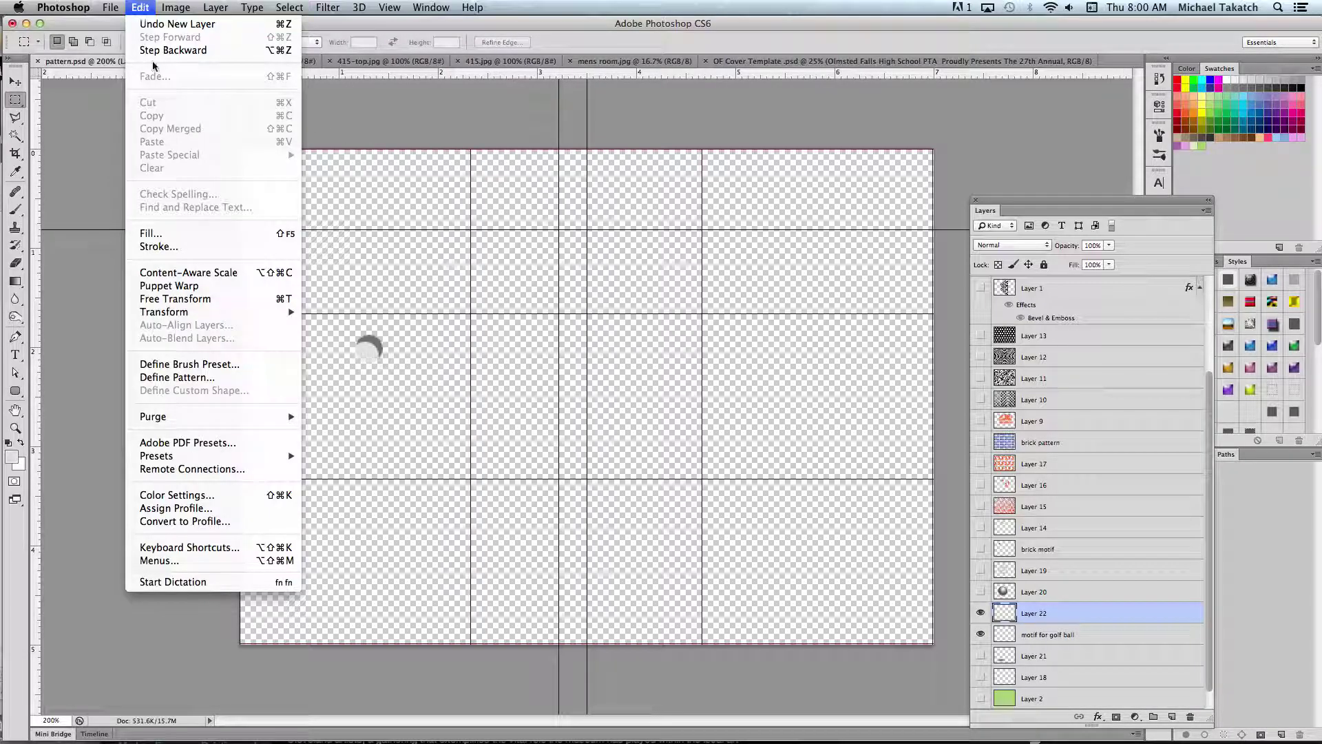
click(168, 234)
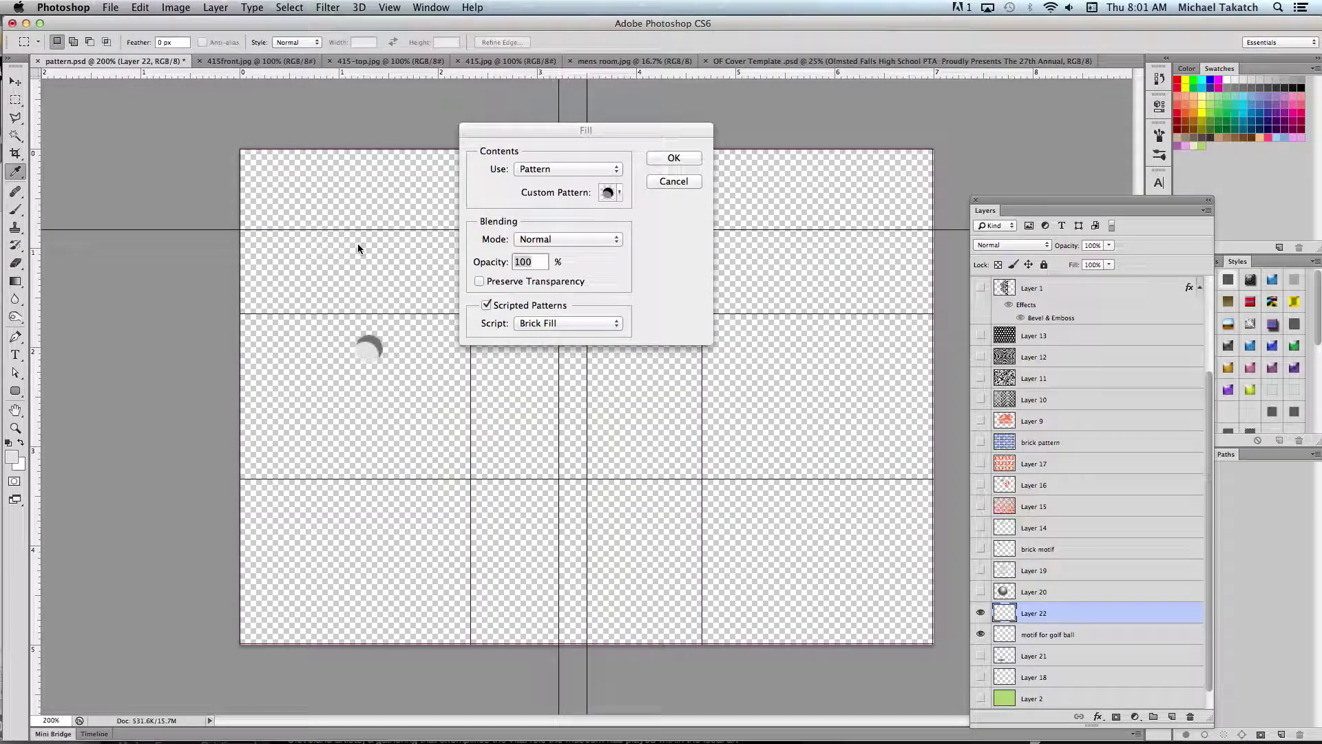
click(621, 198)
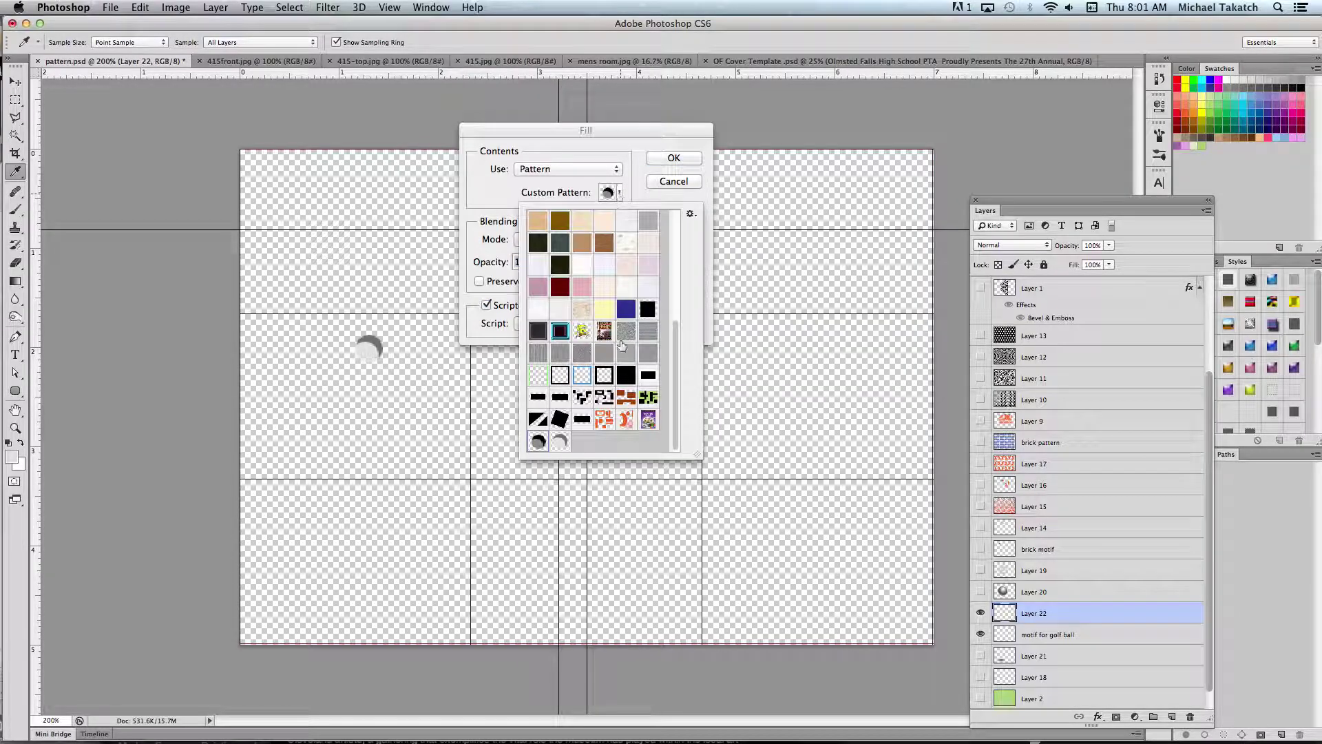
click(560, 442)
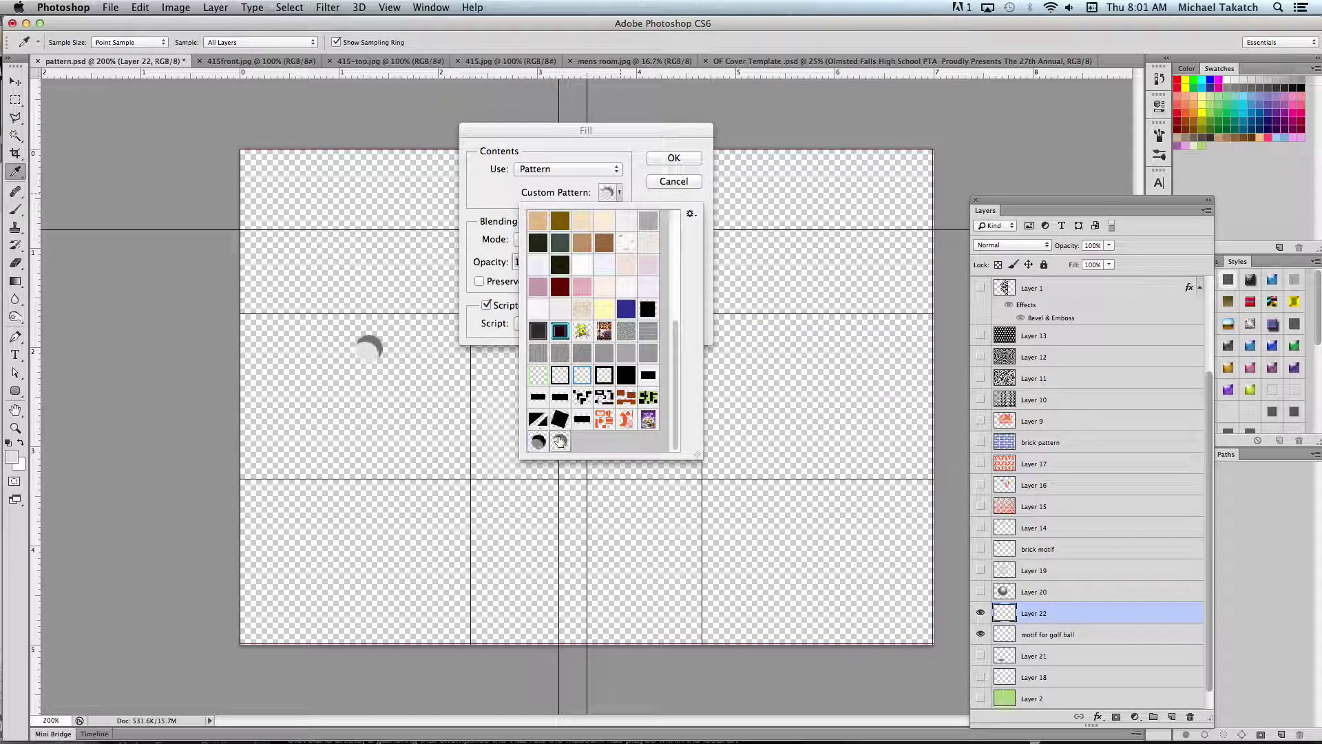
click(620, 192)
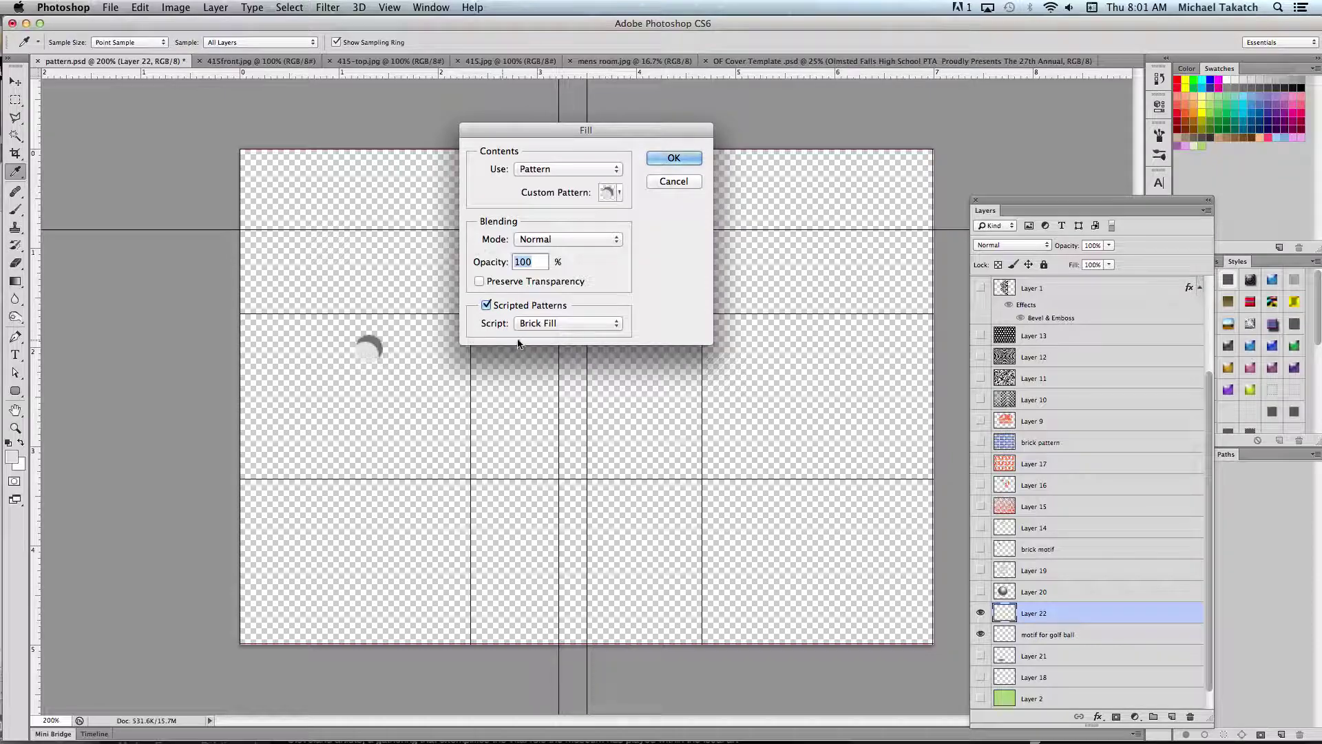
click(487, 306)
click(487, 306)
click(673, 159)
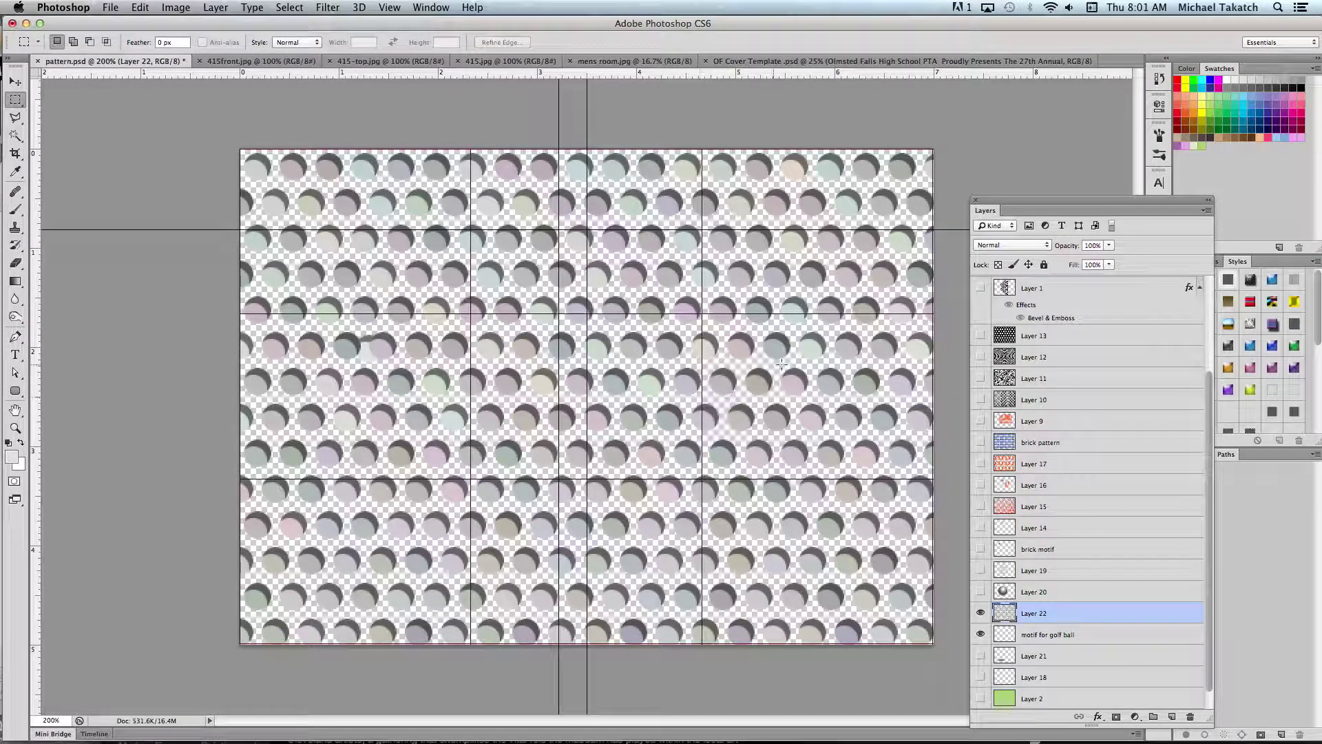
scroll(1106, 518, down, 1)
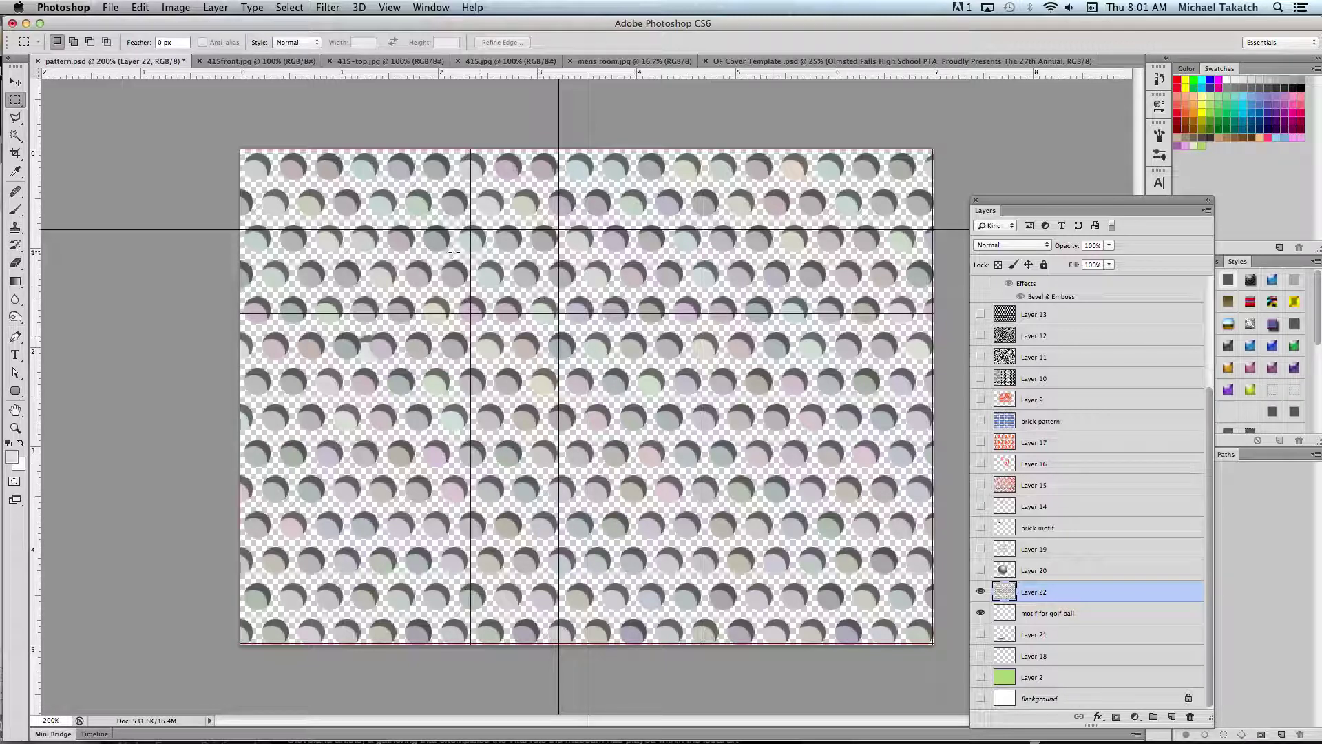
Undo the pattern fill and reapply it to the same layer with the dimple pattern and Brick Fill script.
key(super+z)
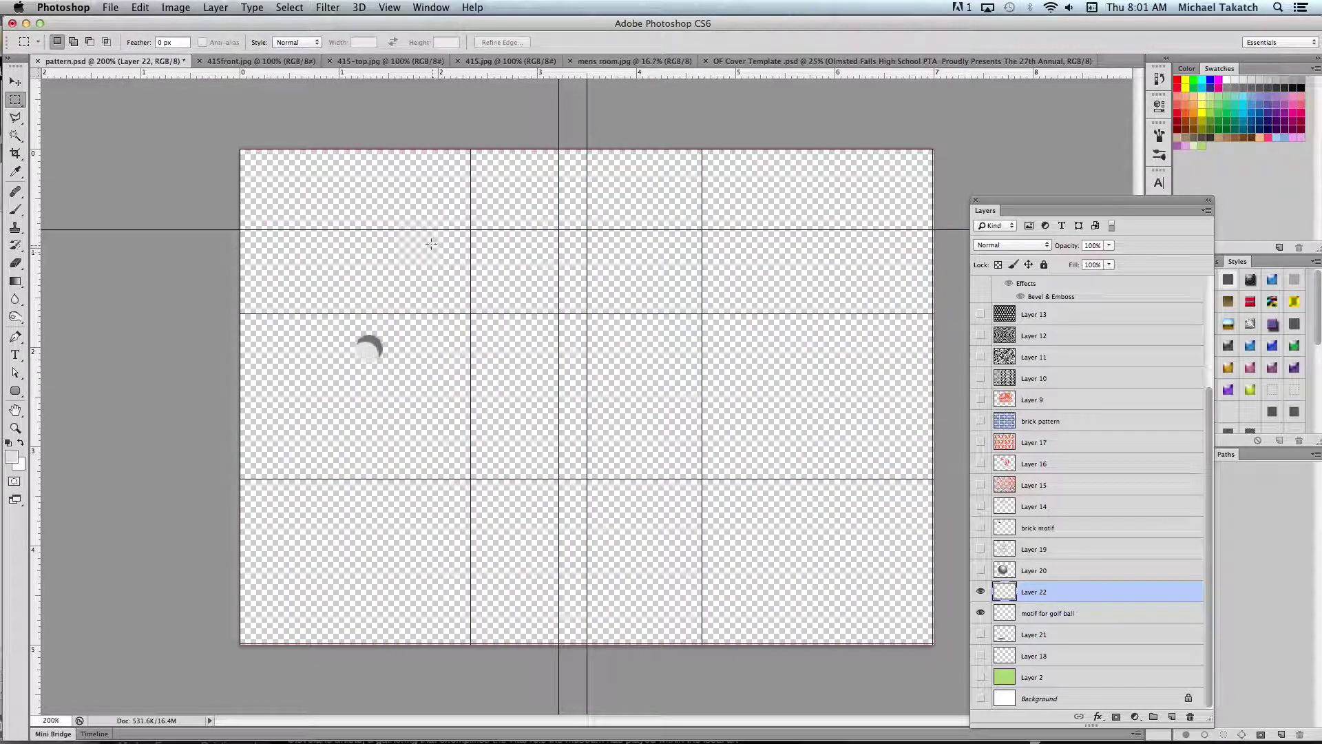
click(141, 7)
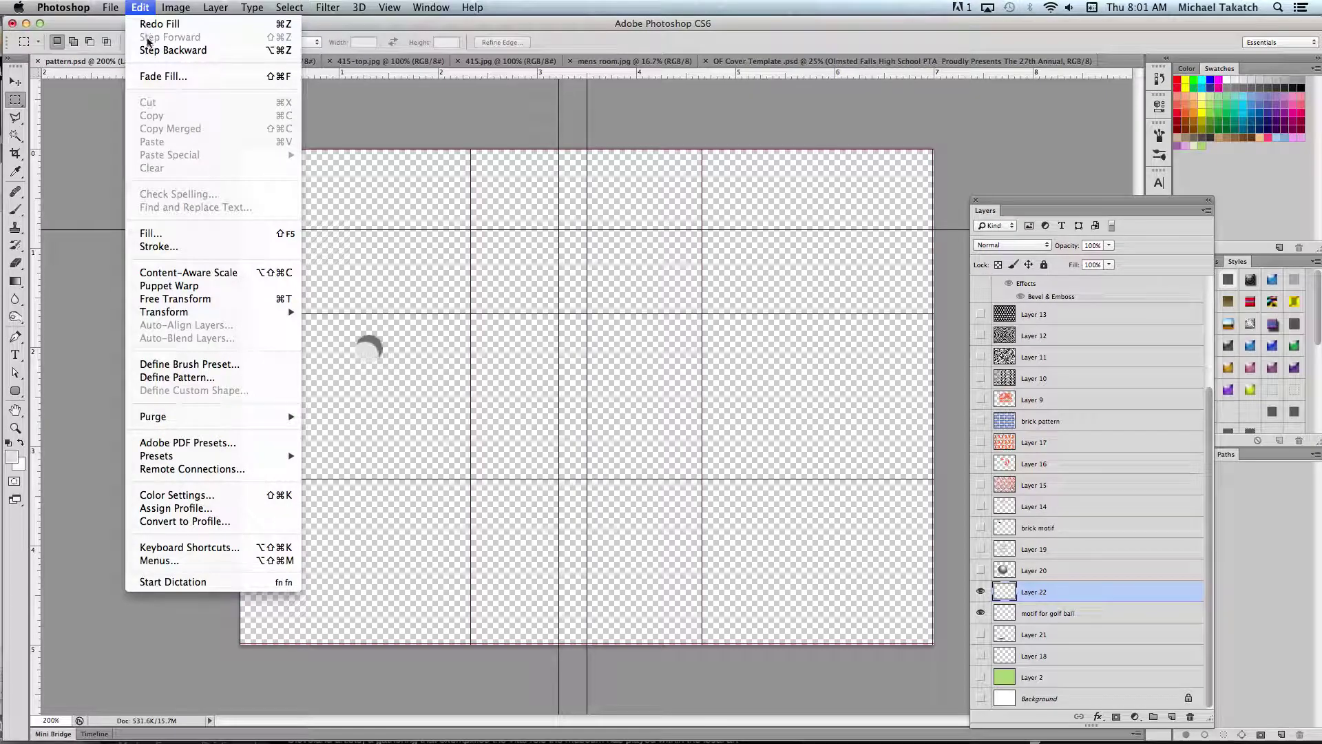
click(195, 239)
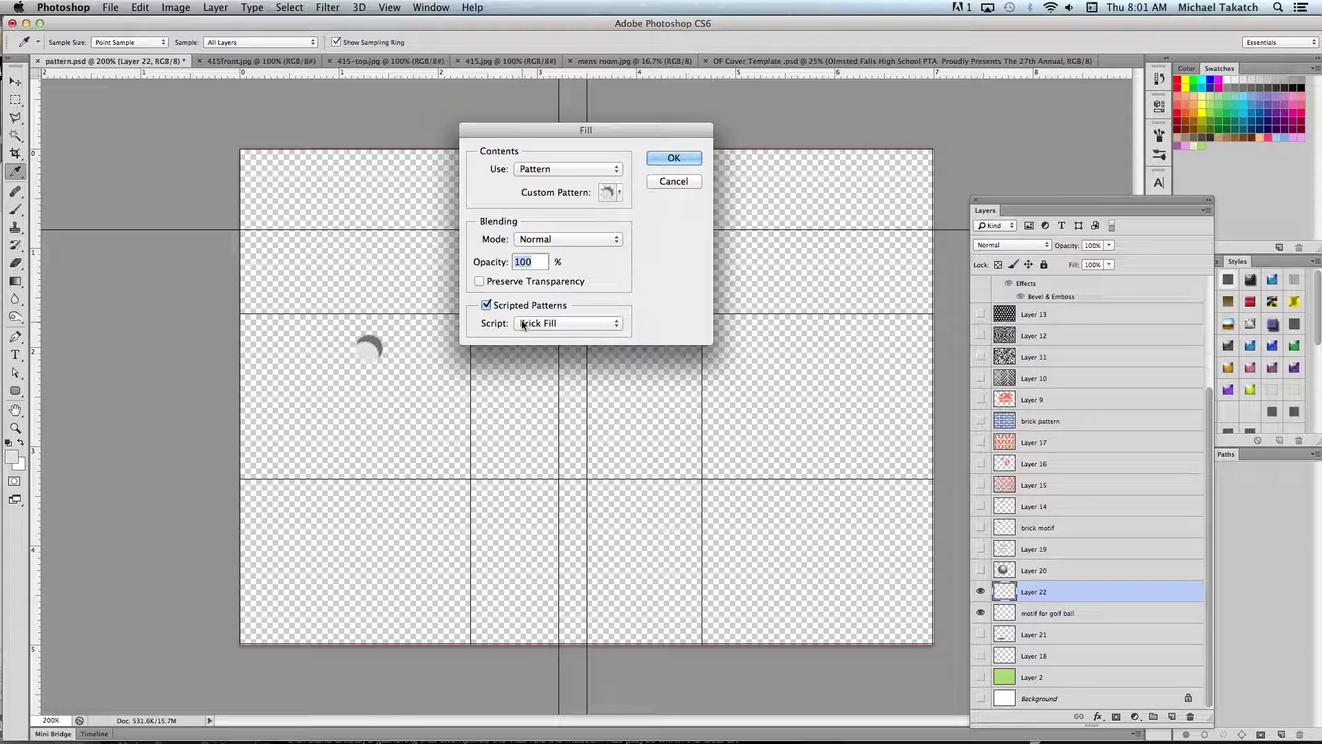
click(674, 158)
key(m)
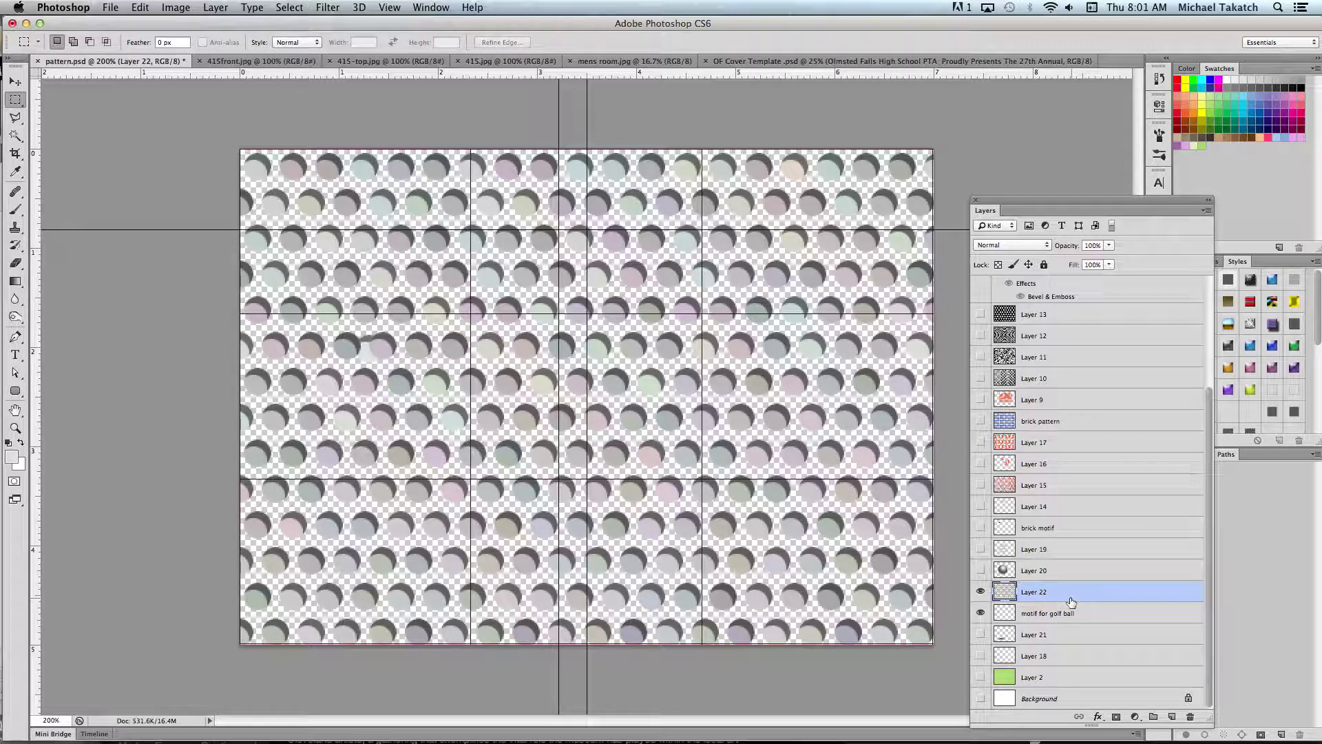
Scale the dimple pattern layer proportionally to about 64%, keeping it anchored at the canvas's lower-right corner.
key(super+t)
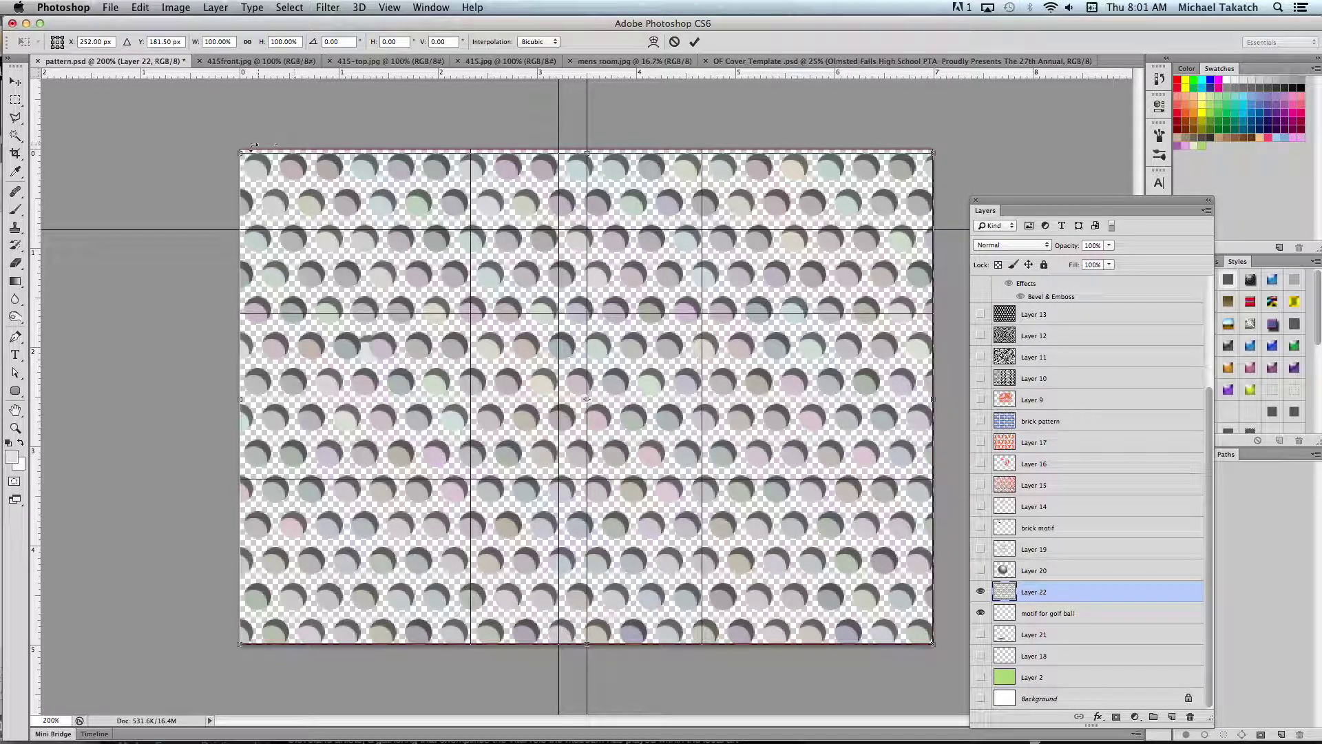
drag(237, 148, 509, 328)
key(Return)
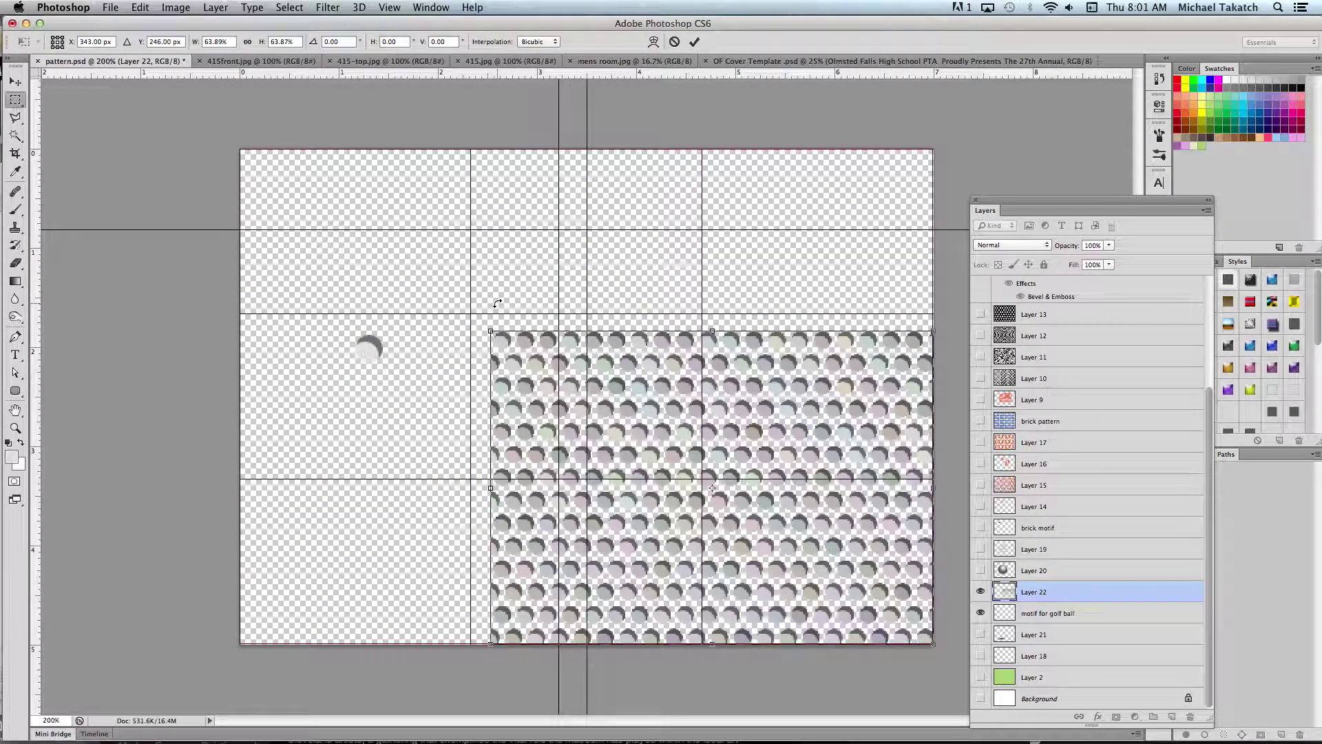
key(m)
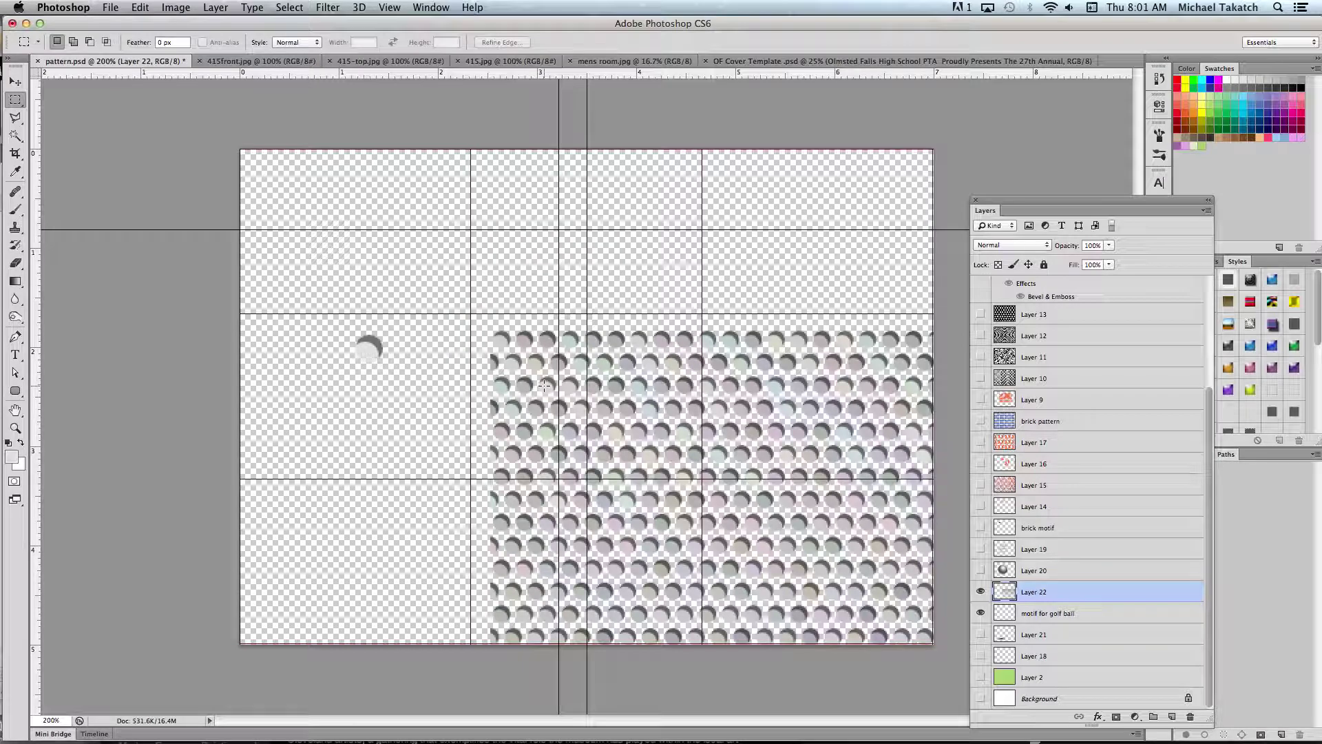
Move the dimple pattern layer up and left to roughly the middle of the canvas, briefly comparing it with the existing ball on Layer 20.
key(v)
drag(539, 387, 463, 286)
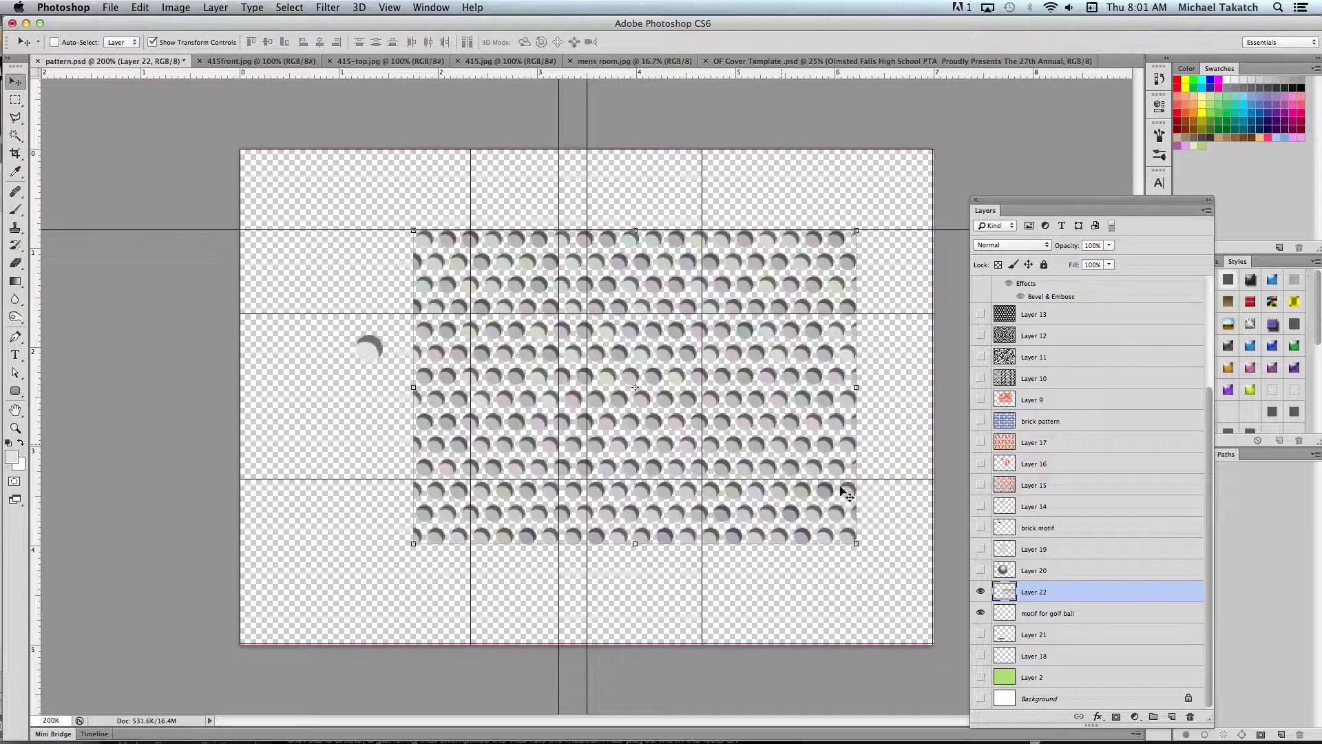
click(980, 571)
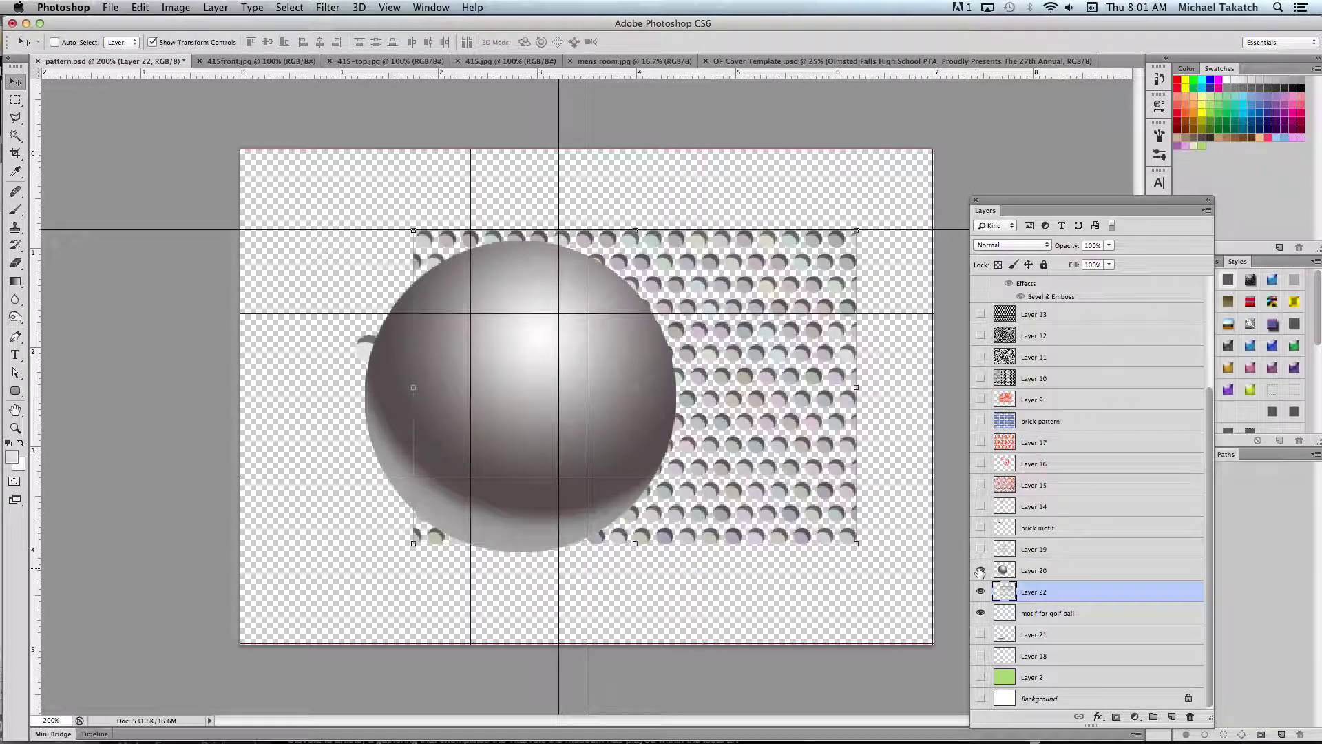
click(980, 571)
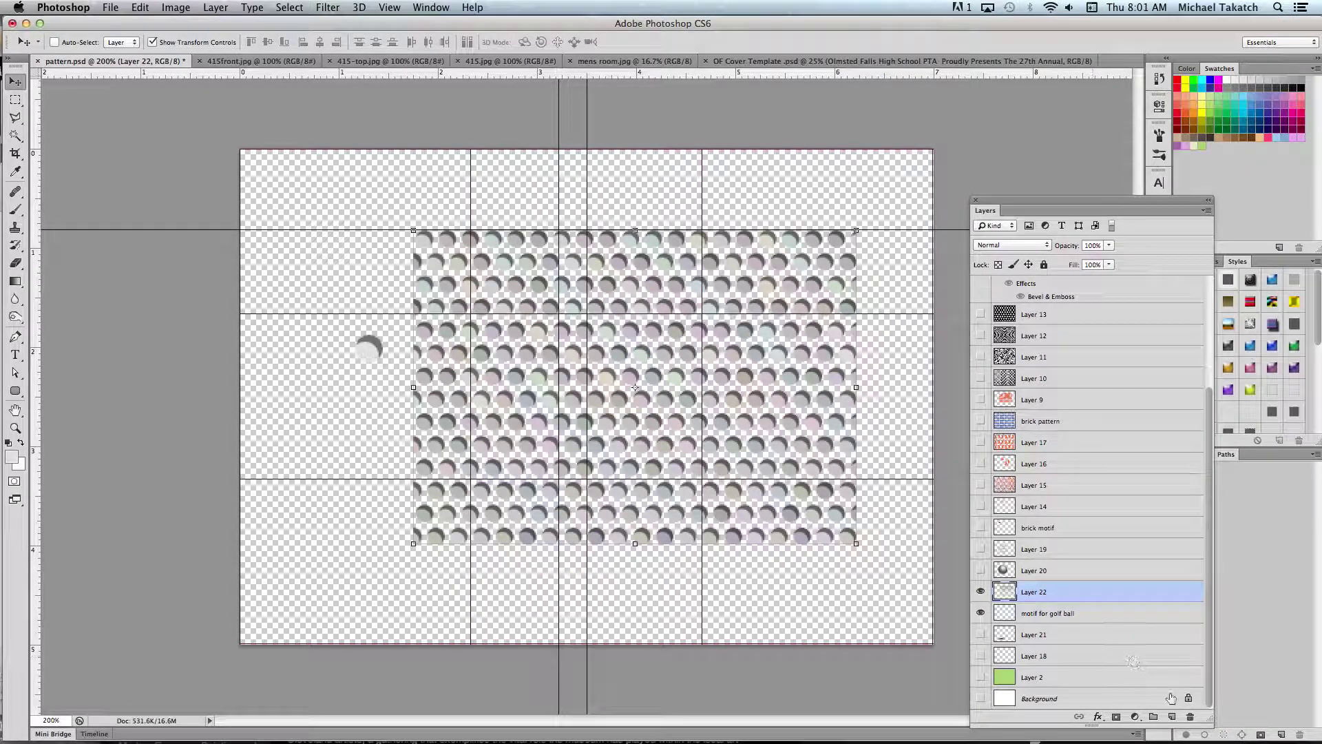
On a new layer above the dimple pattern, make a circular selection within the pattern area and activate the Gradient tool.
click(1172, 717)
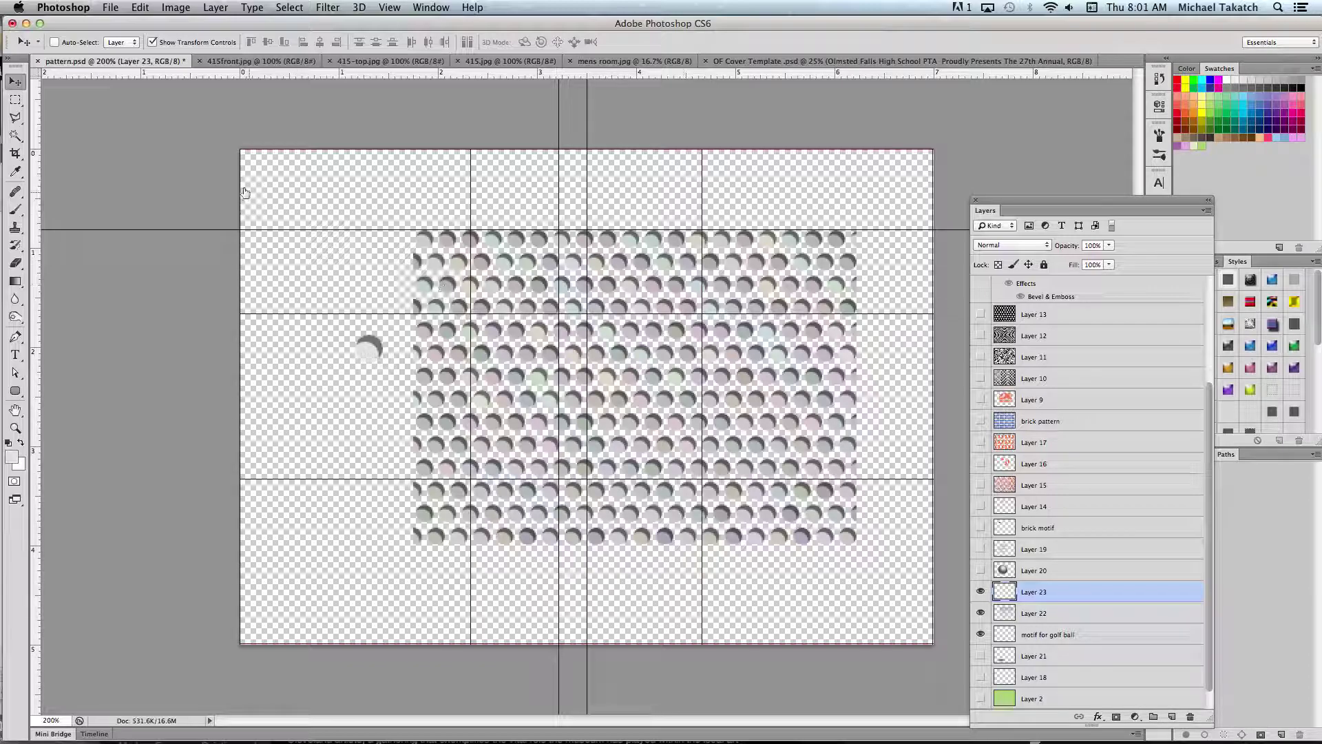
click(16, 99)
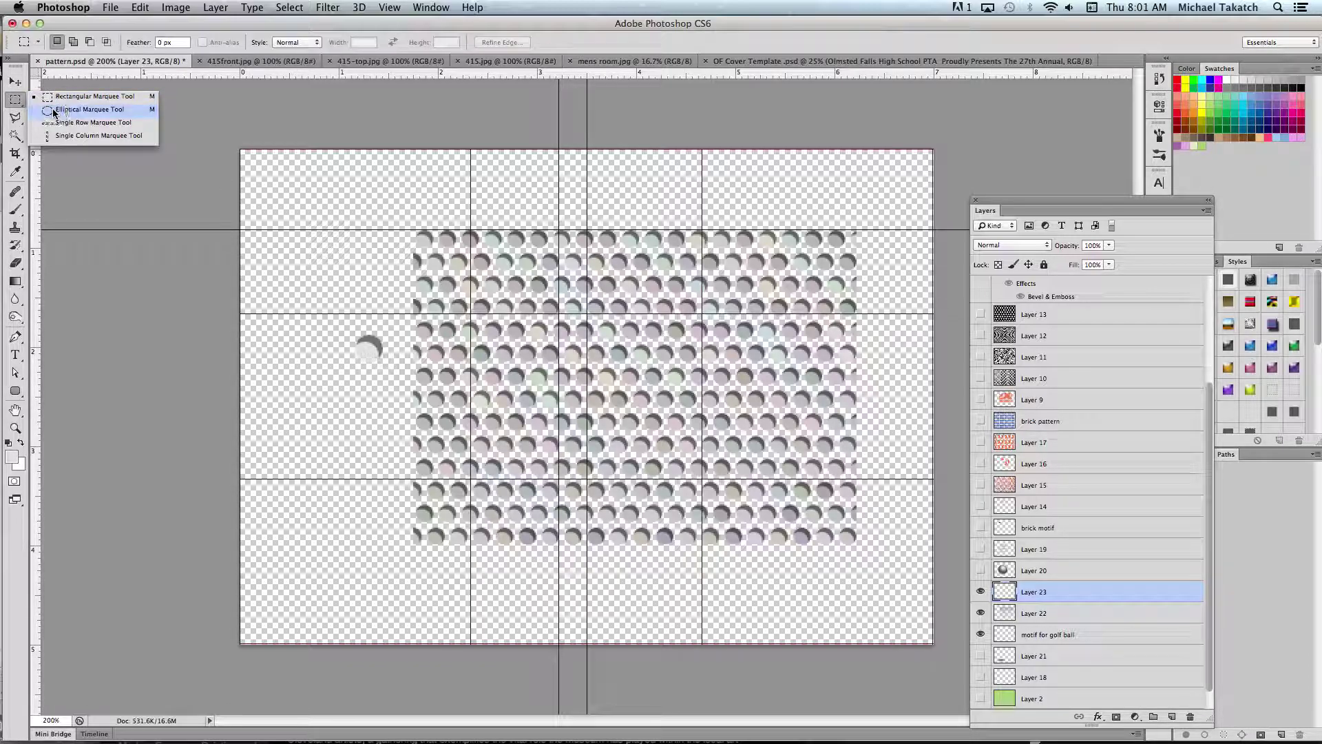
click(54, 111)
drag(463, 275, 787, 531)
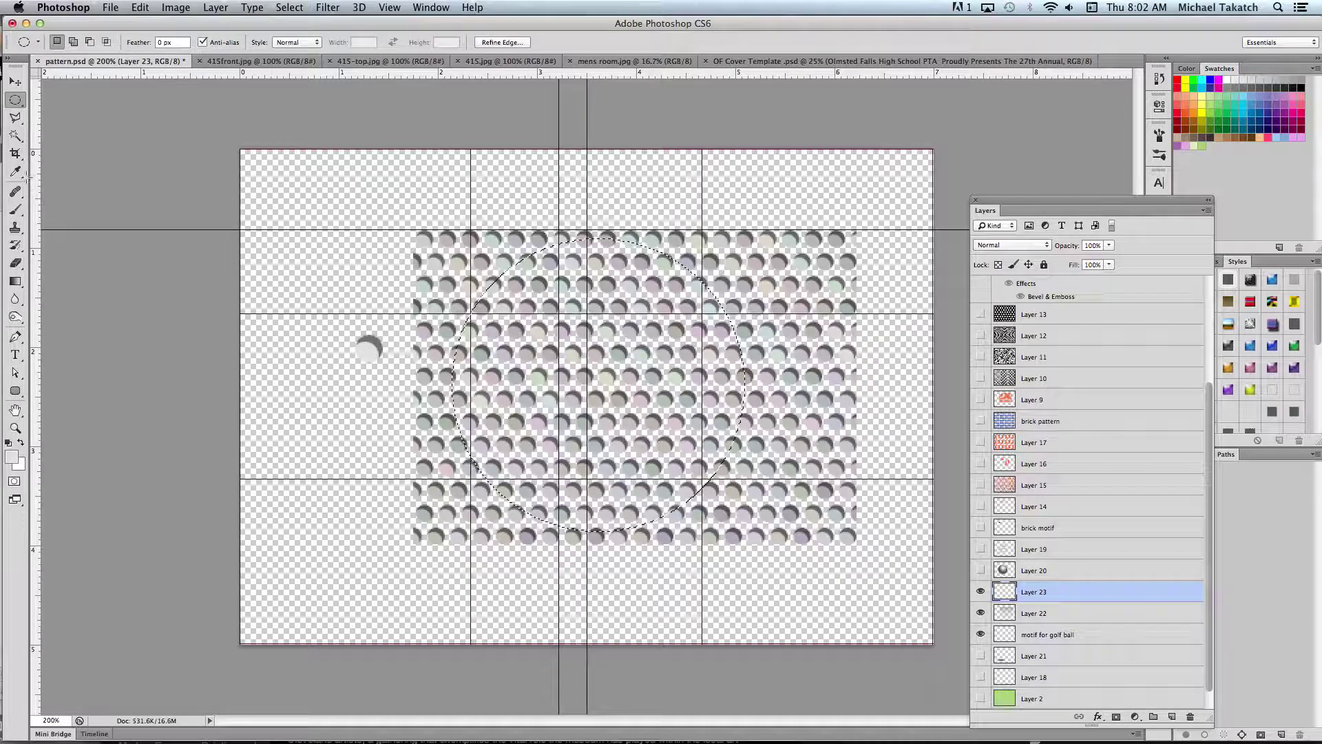
click(16, 280)
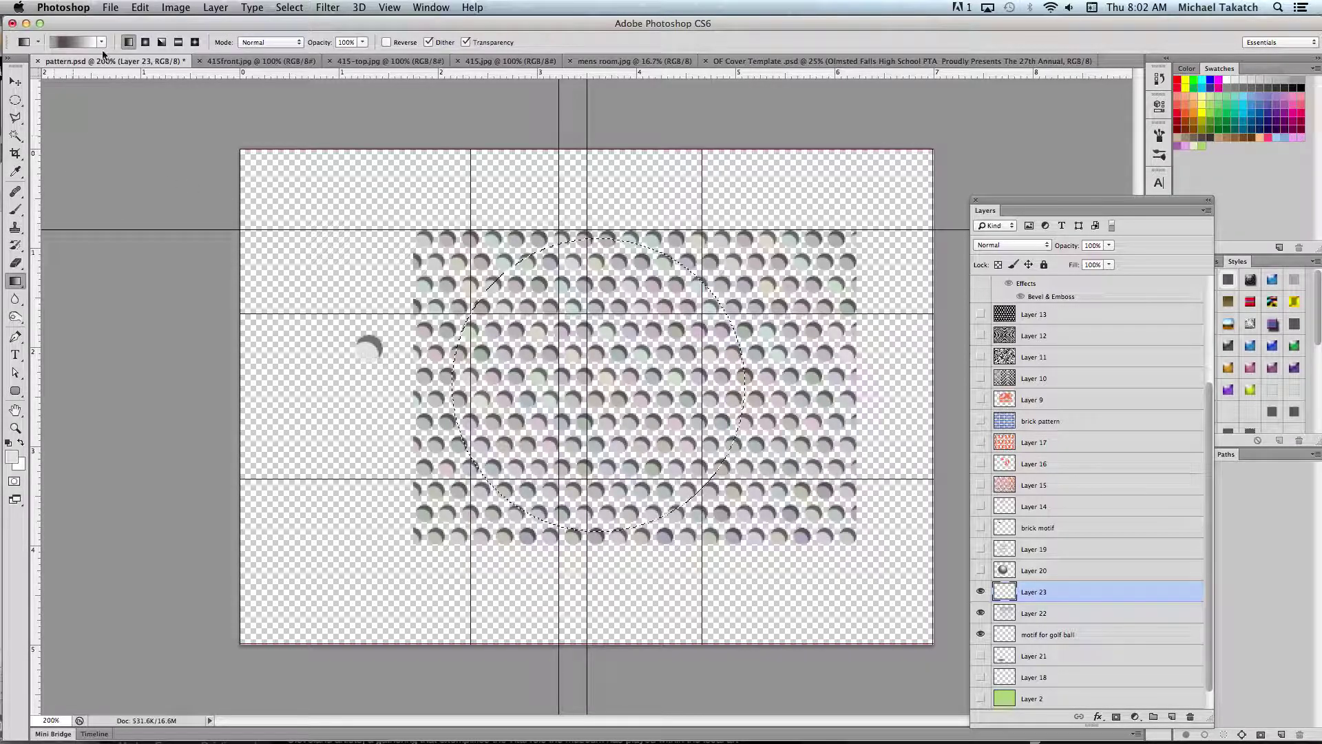
Check the gradient presets without changing anything and try a diagonal linear fill of the circle with the custom grey gradient.
click(78, 41)
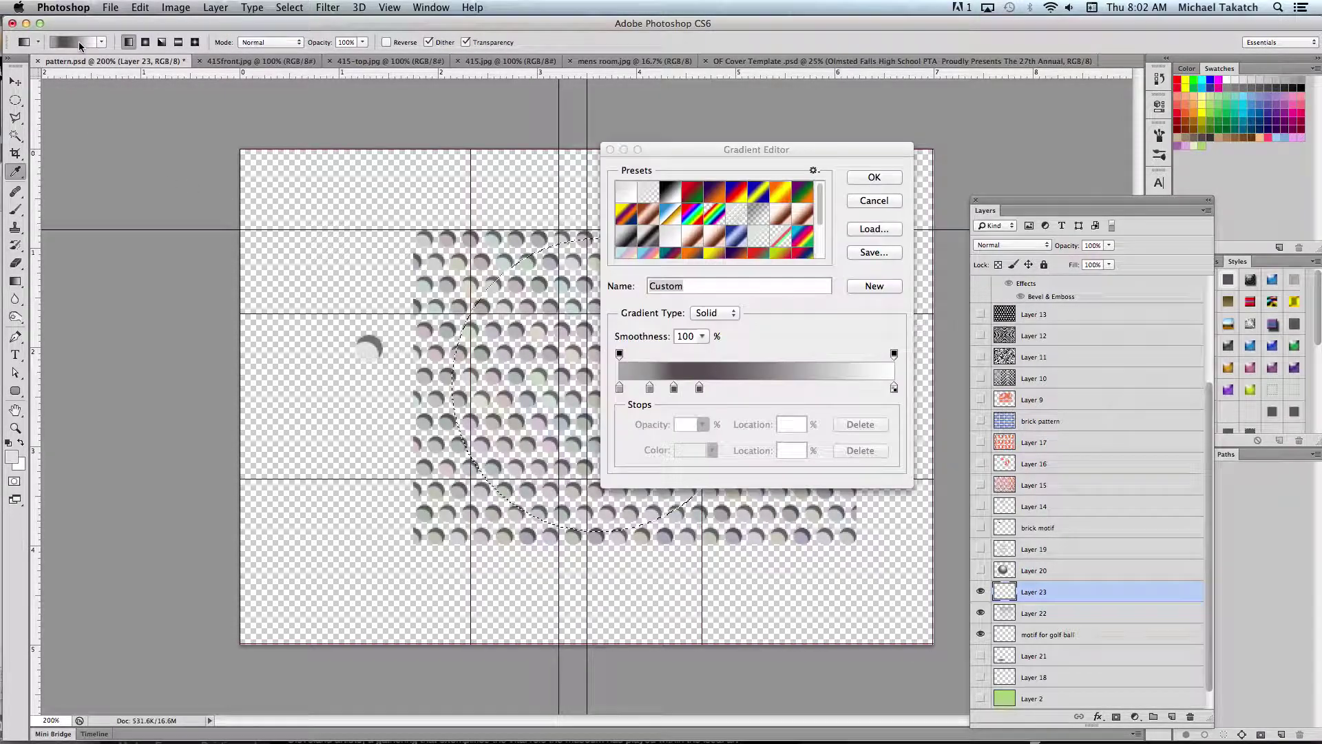
scroll(723, 227, down, 4)
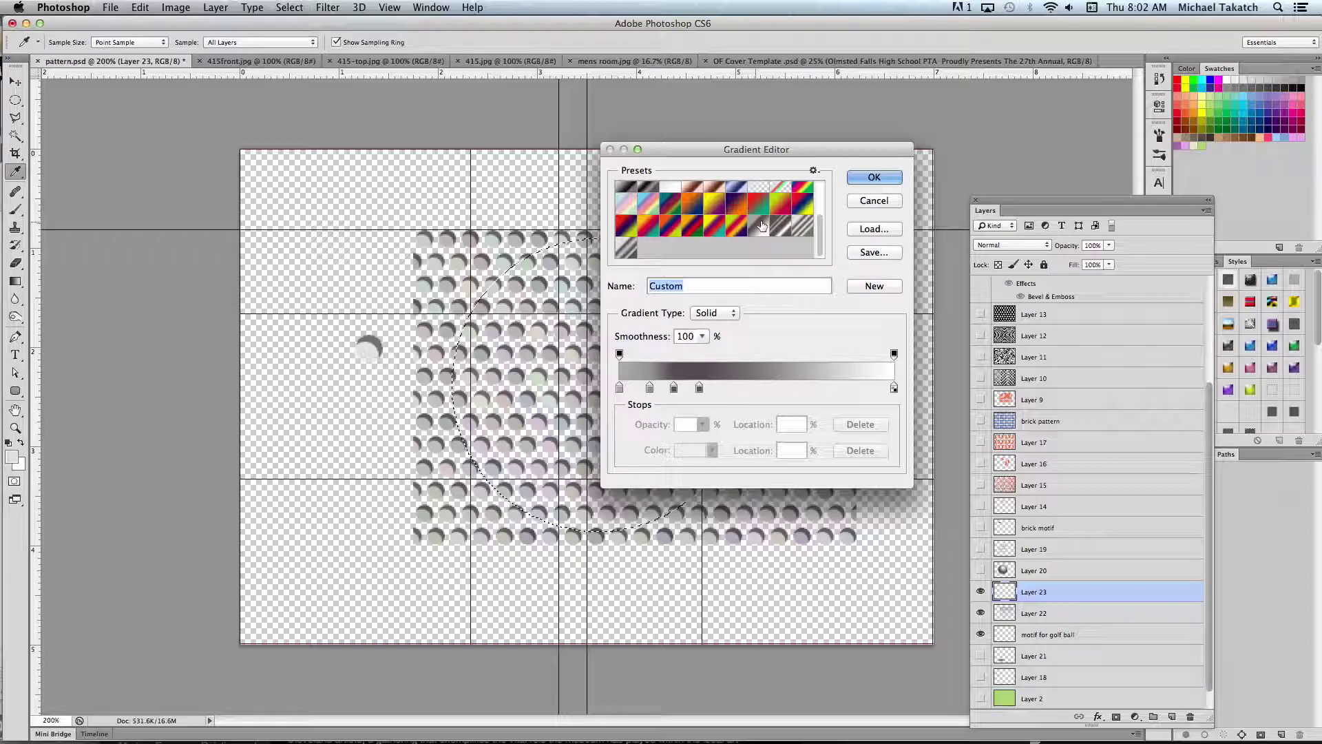
click(874, 200)
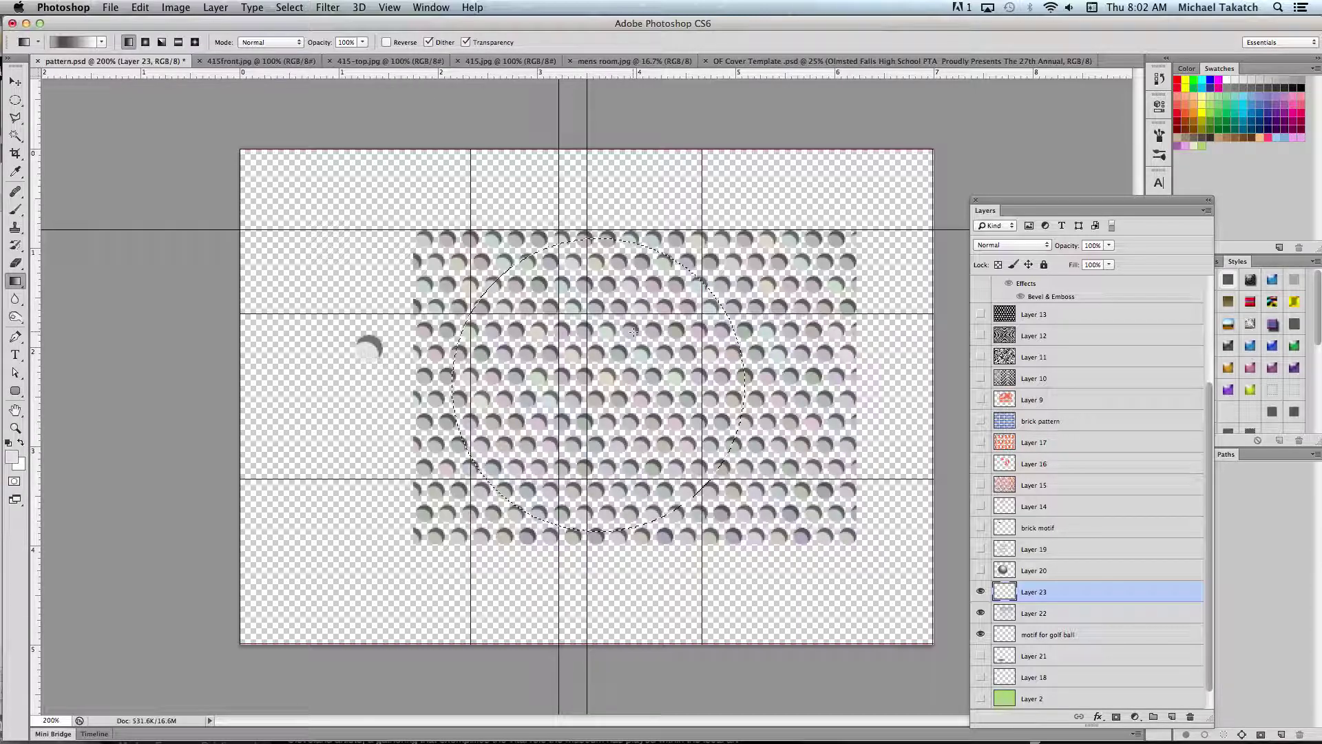
drag(567, 425, 510, 484)
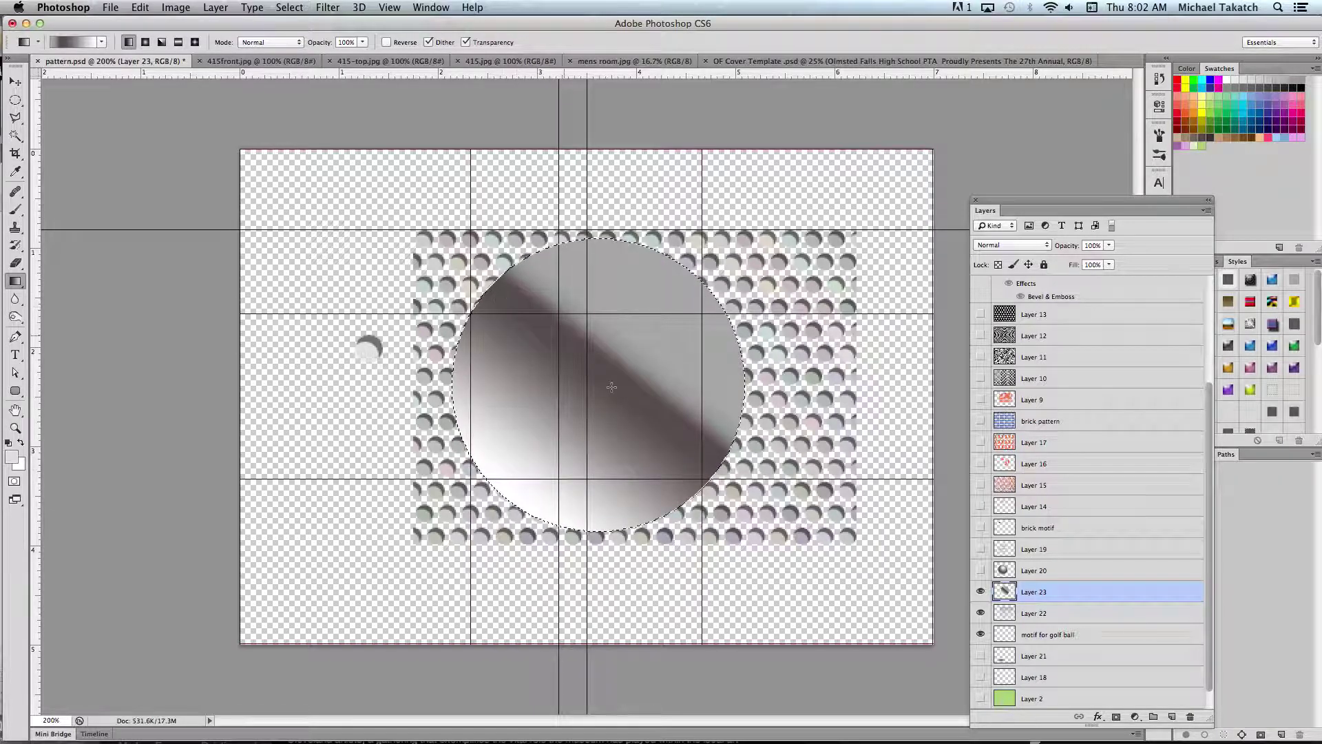
Refill the circle with the custom grey gradient set to radial and reversed, placing the highlight toward the upper right to shade it as a ball.
click(146, 42)
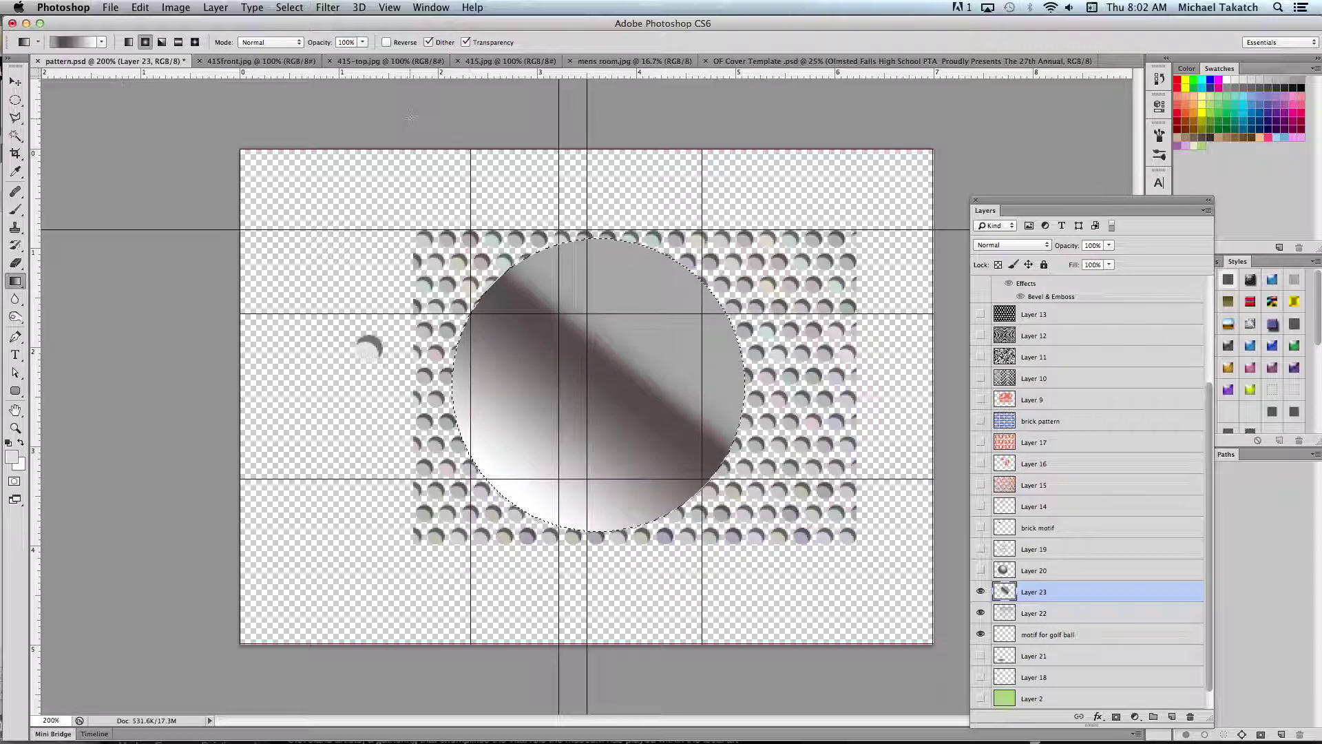
click(387, 43)
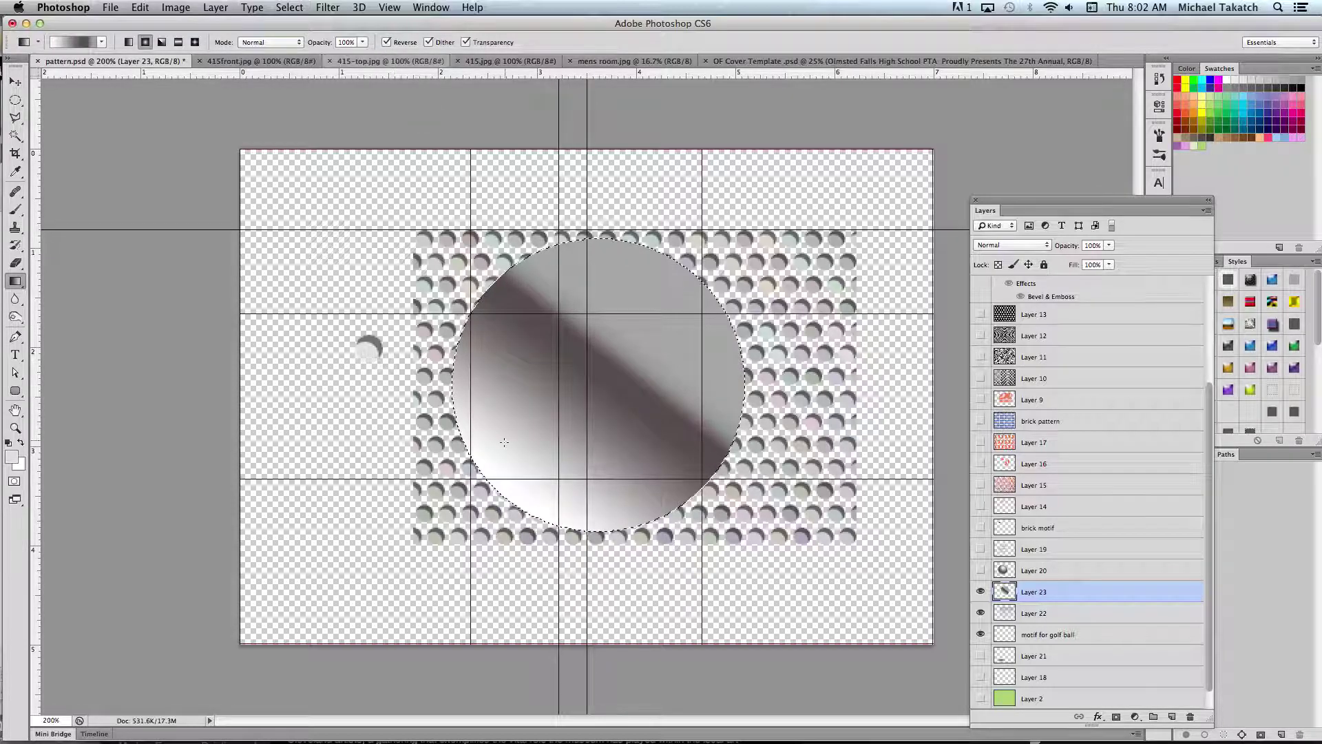
drag(537, 480, 526, 502)
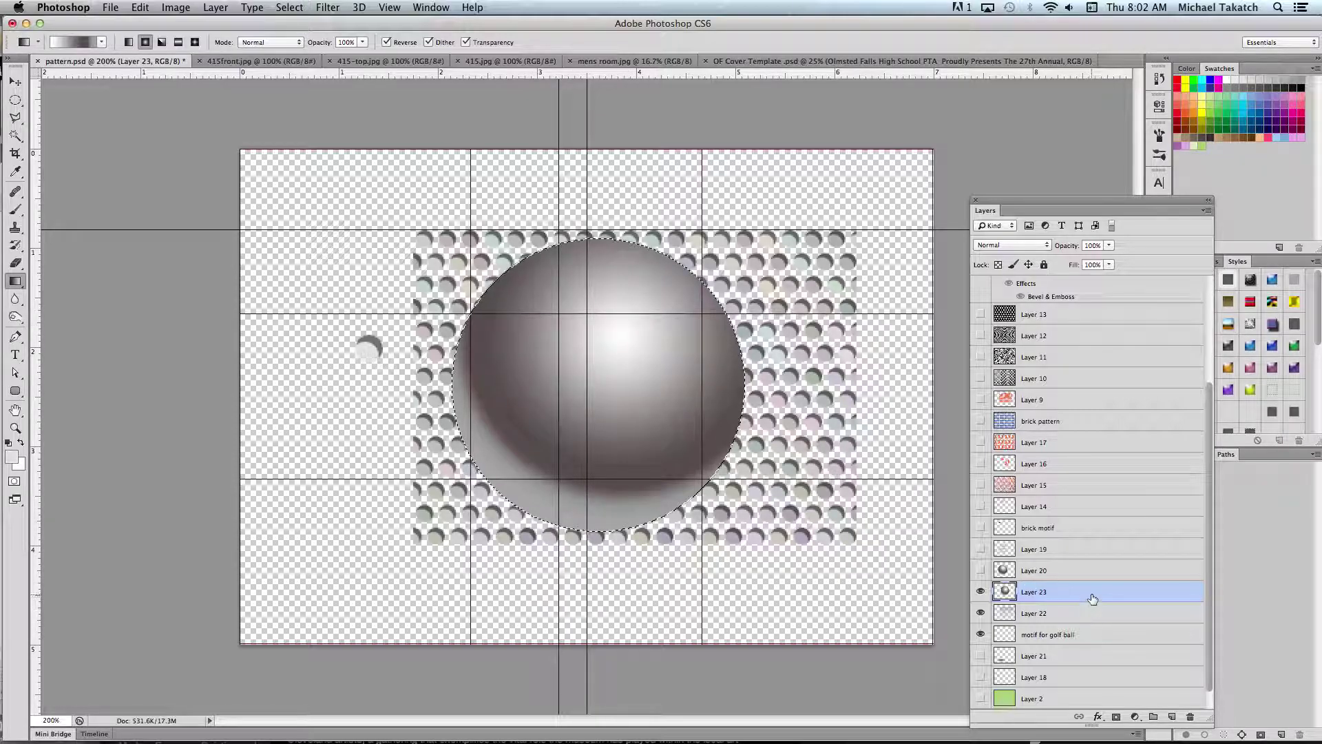
Place the shaded ball layer beneath the dimple pattern layer, and make the pattern layer active, toggling its visibility to check it.
drag(1093, 598, 1087, 626)
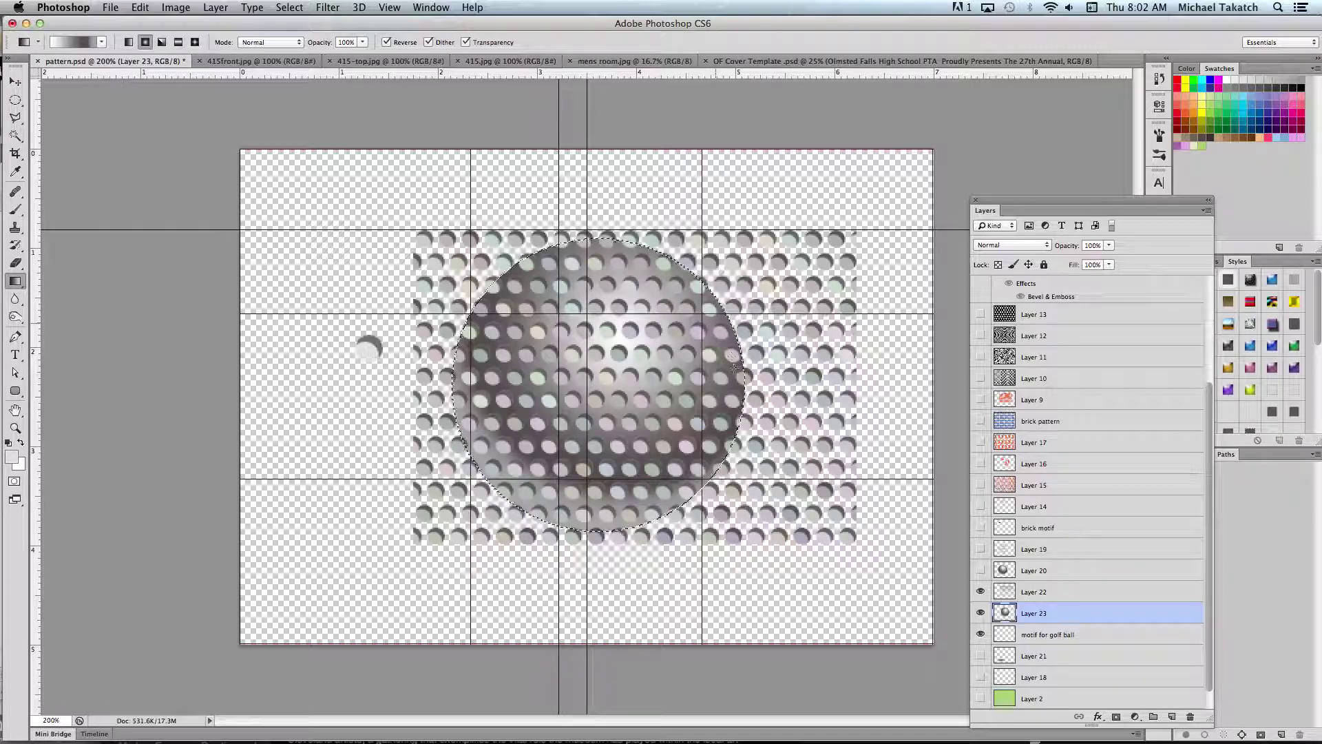
click(1072, 594)
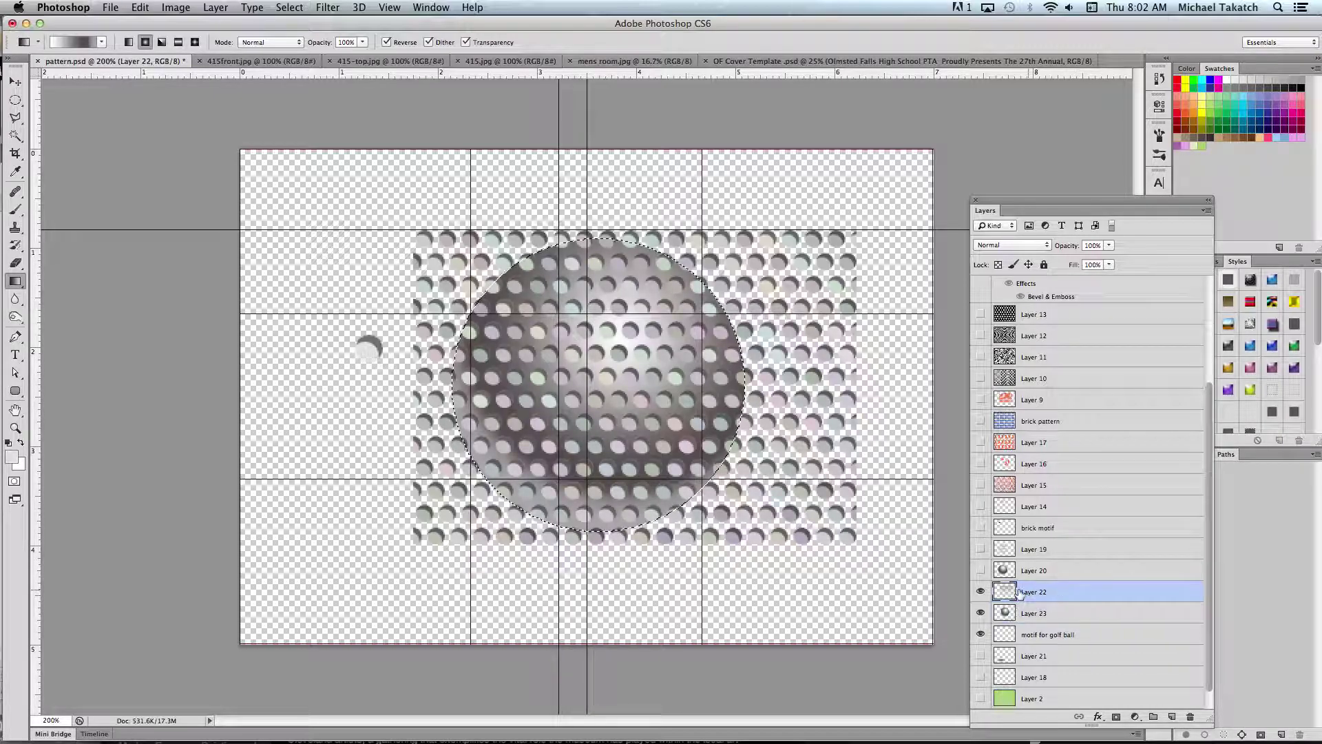
click(981, 592)
click(980, 593)
Invert the circular selection, delete the dimples outside the ball, and invert the selection back to the circle.
click(289, 8)
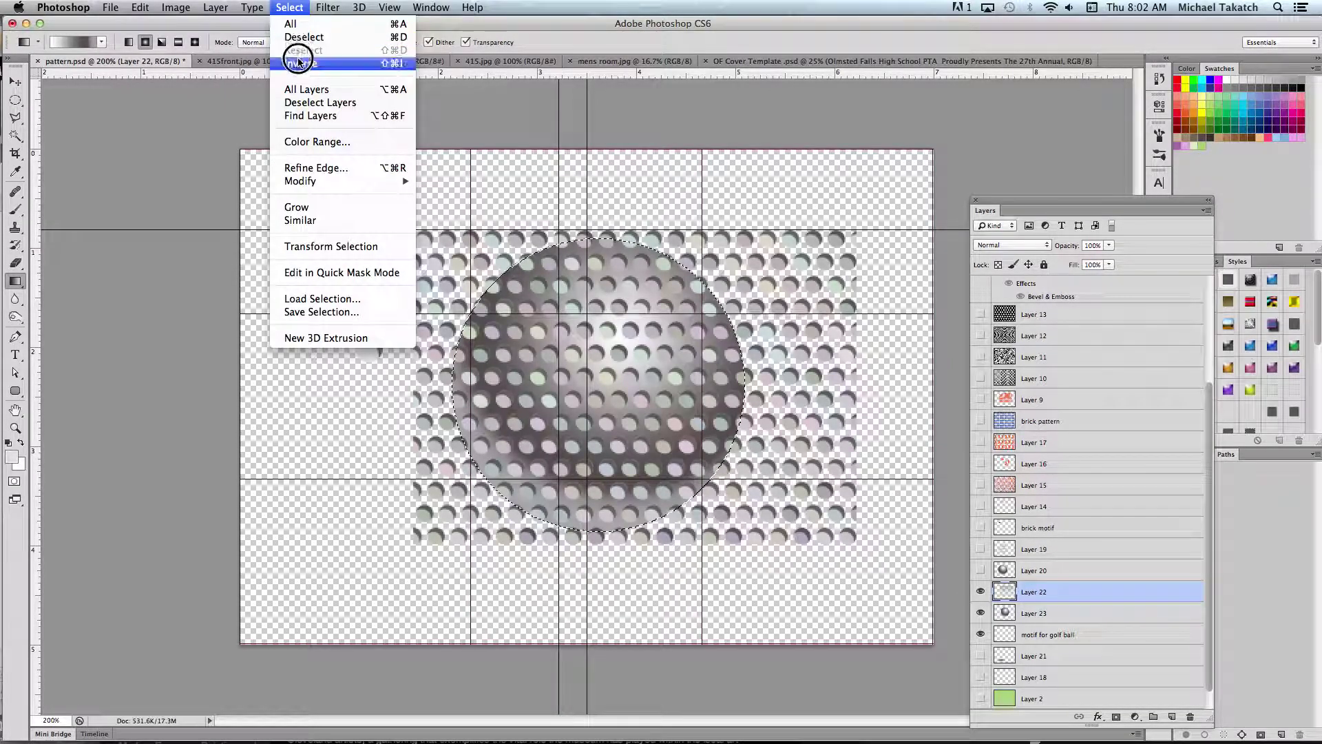
click(299, 64)
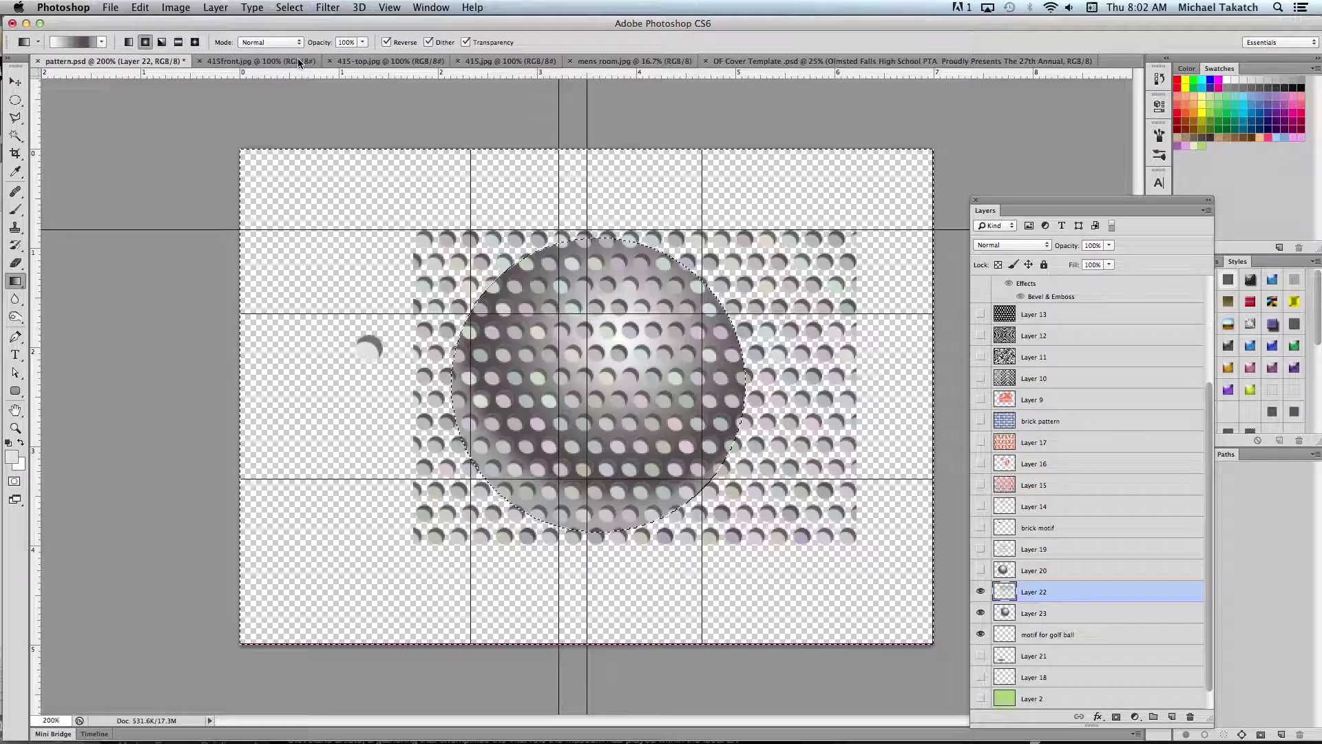
key(Delete)
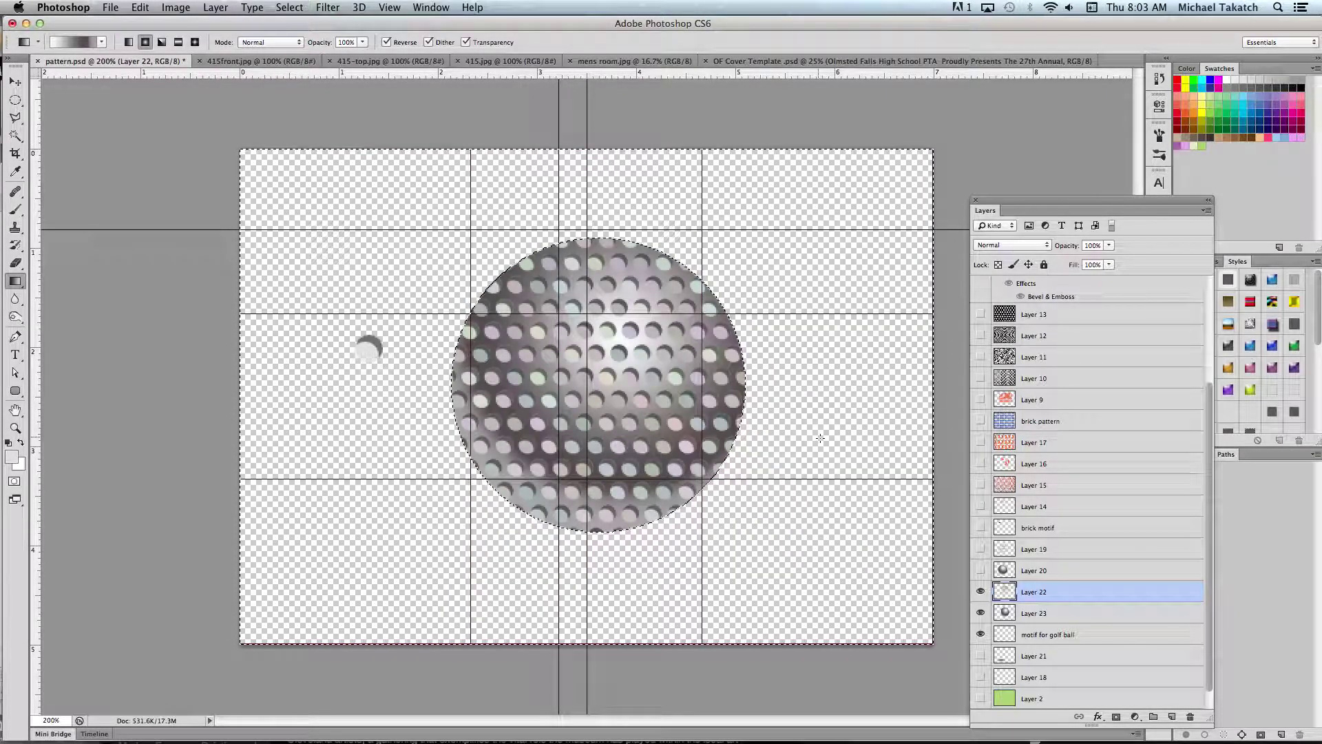
click(289, 8)
click(296, 43)
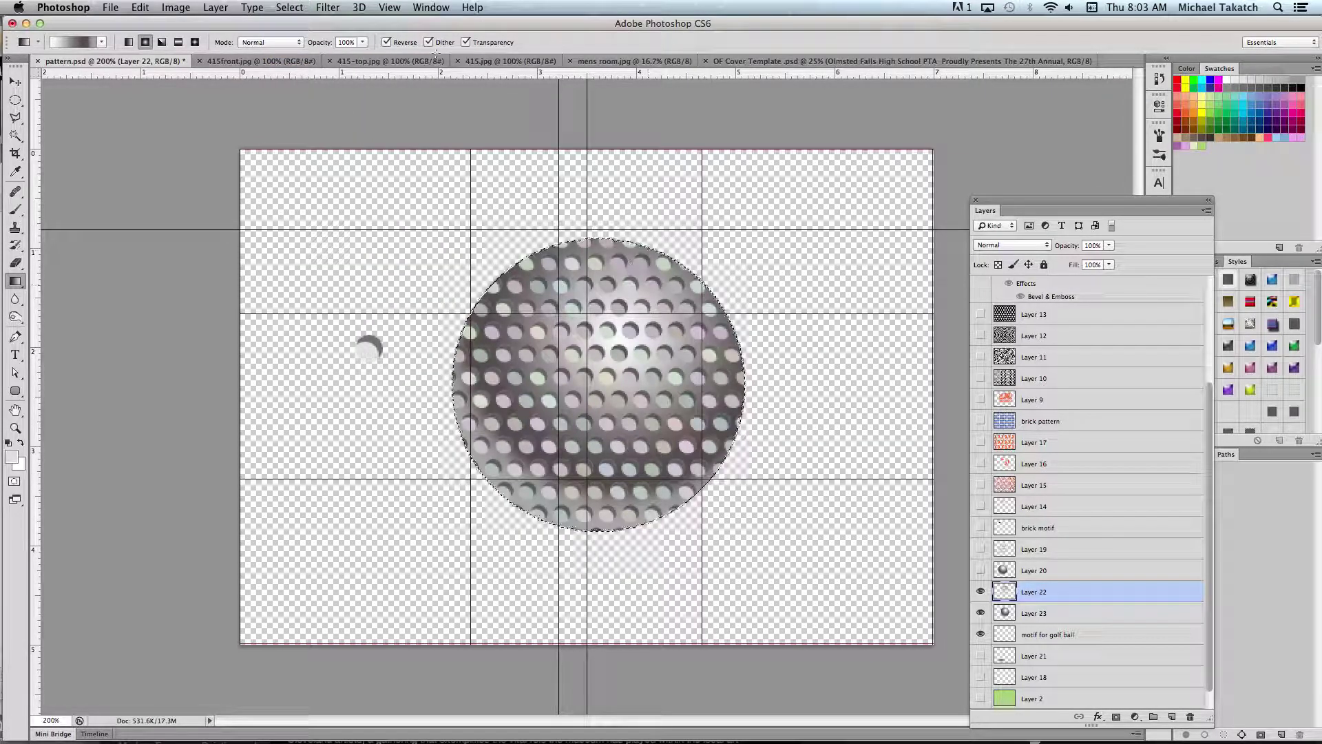
Apply the Spherize filter to the selected dimples at 100% in Normal mode.
click(330, 9)
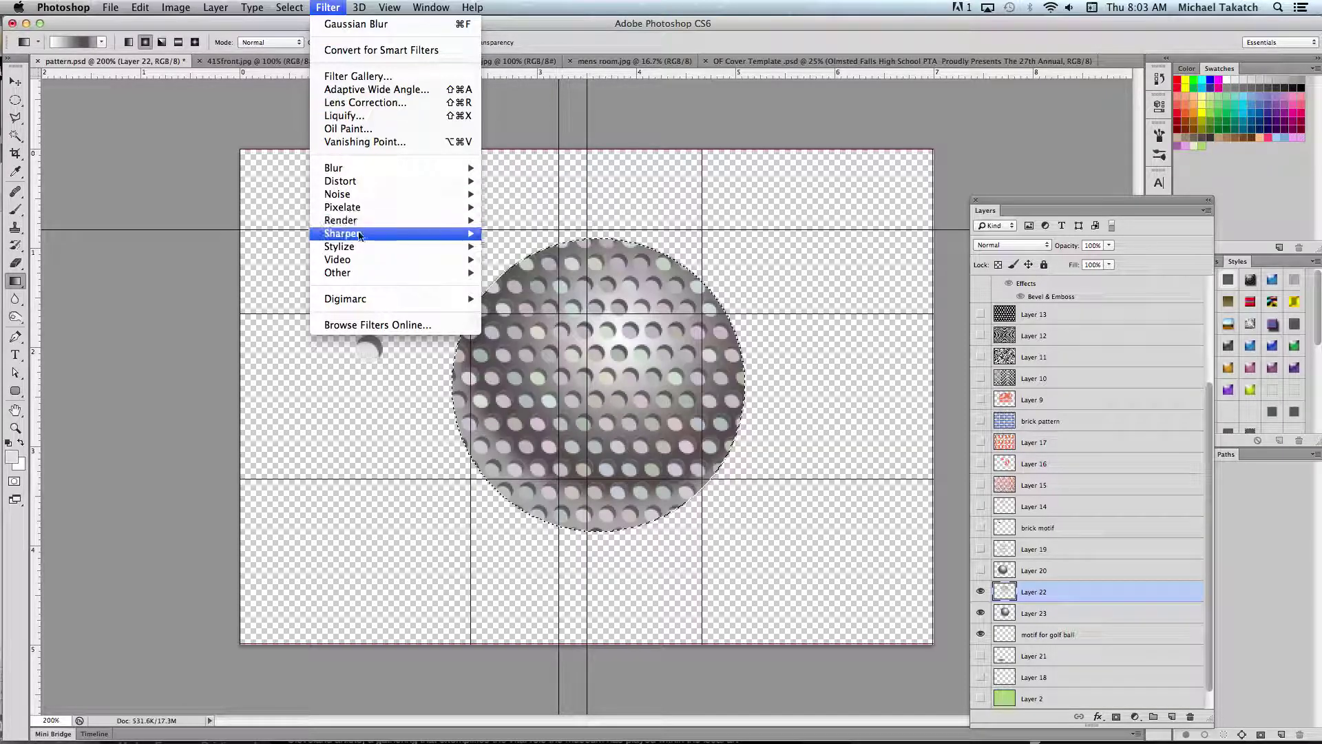
mouse_move(359, 224)
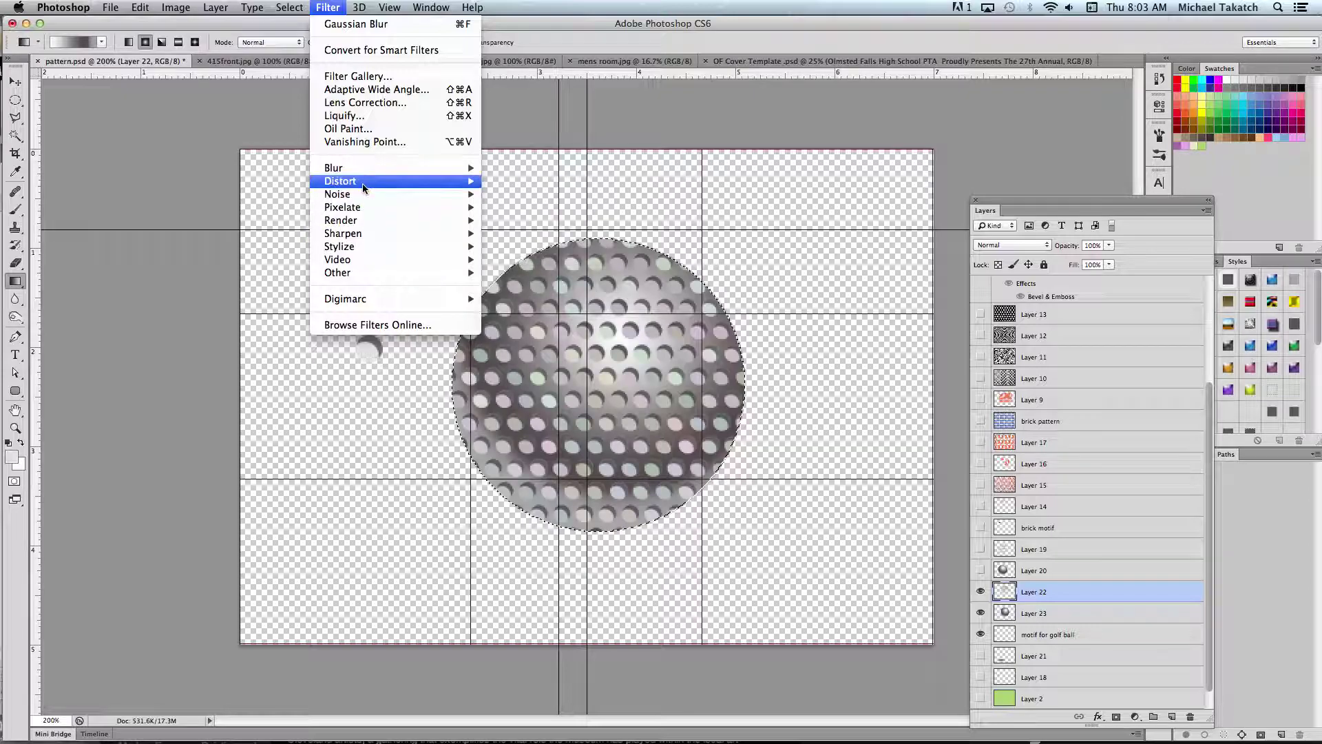
mouse_move(364, 183)
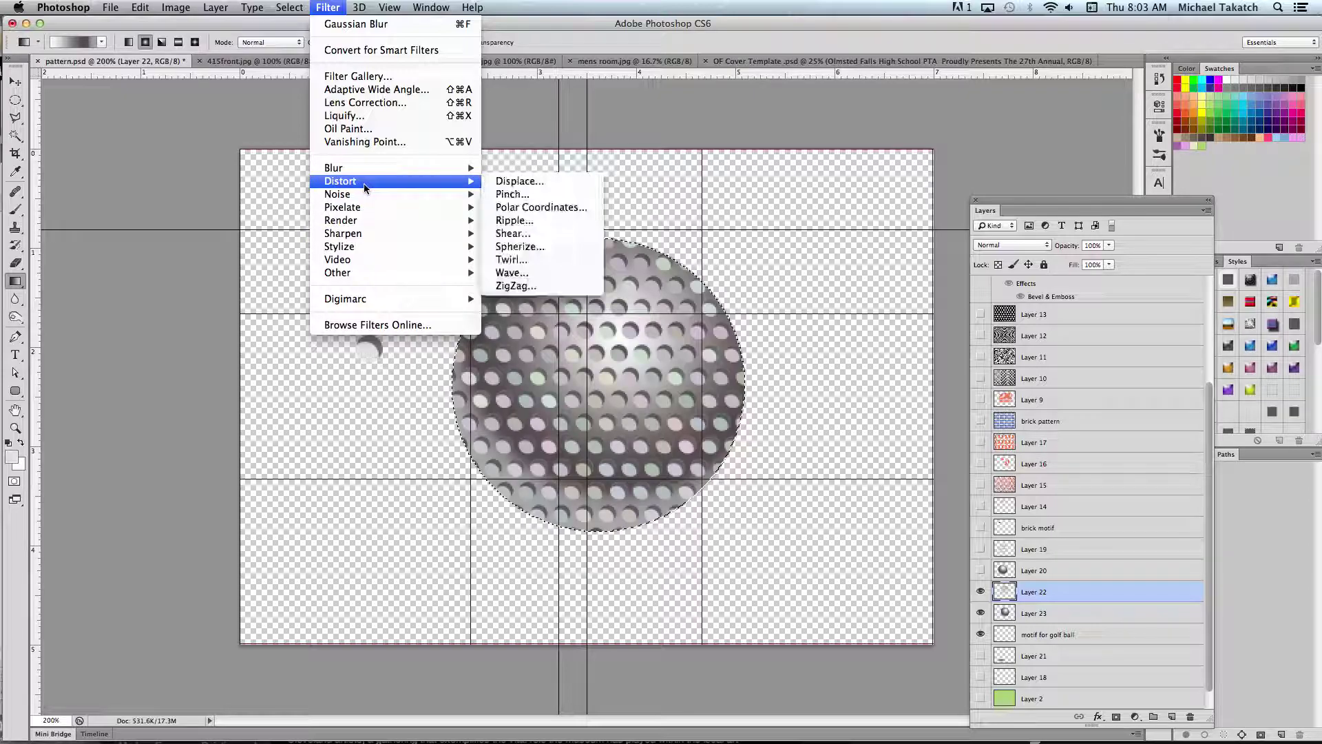
click(520, 248)
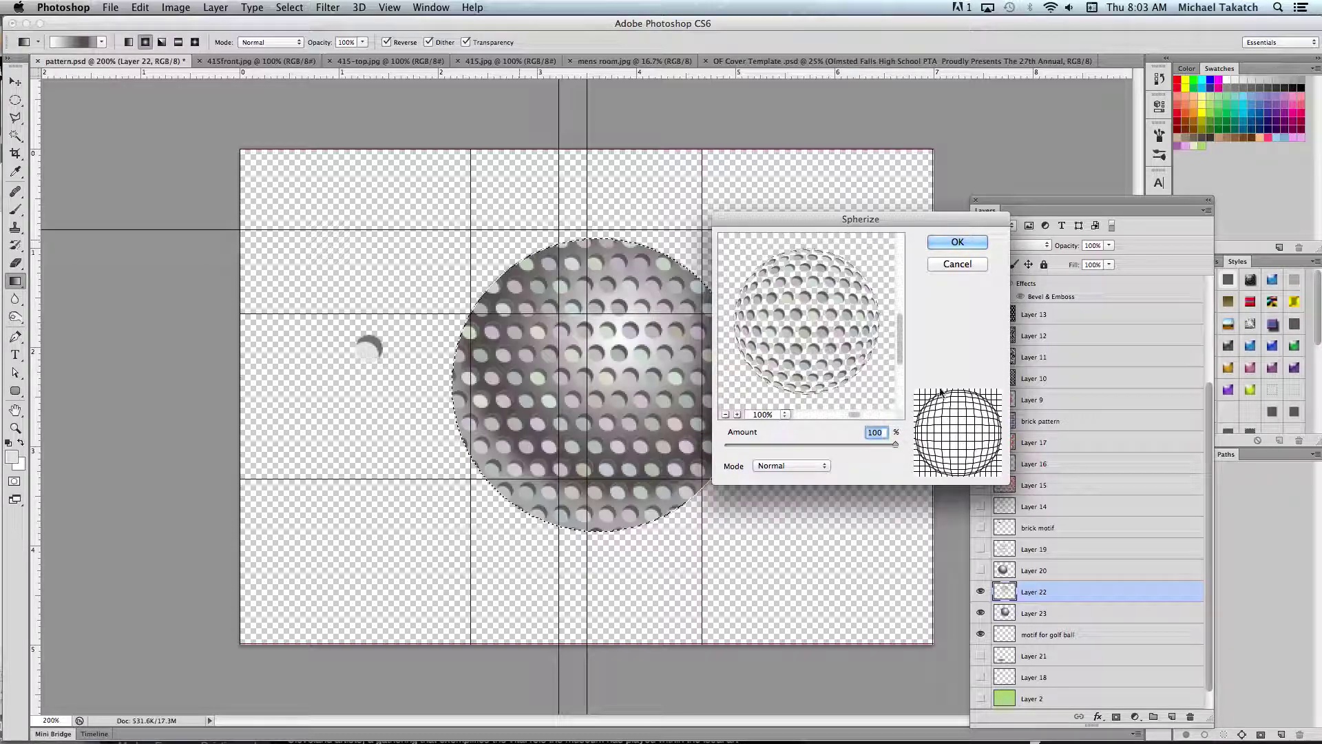
click(941, 242)
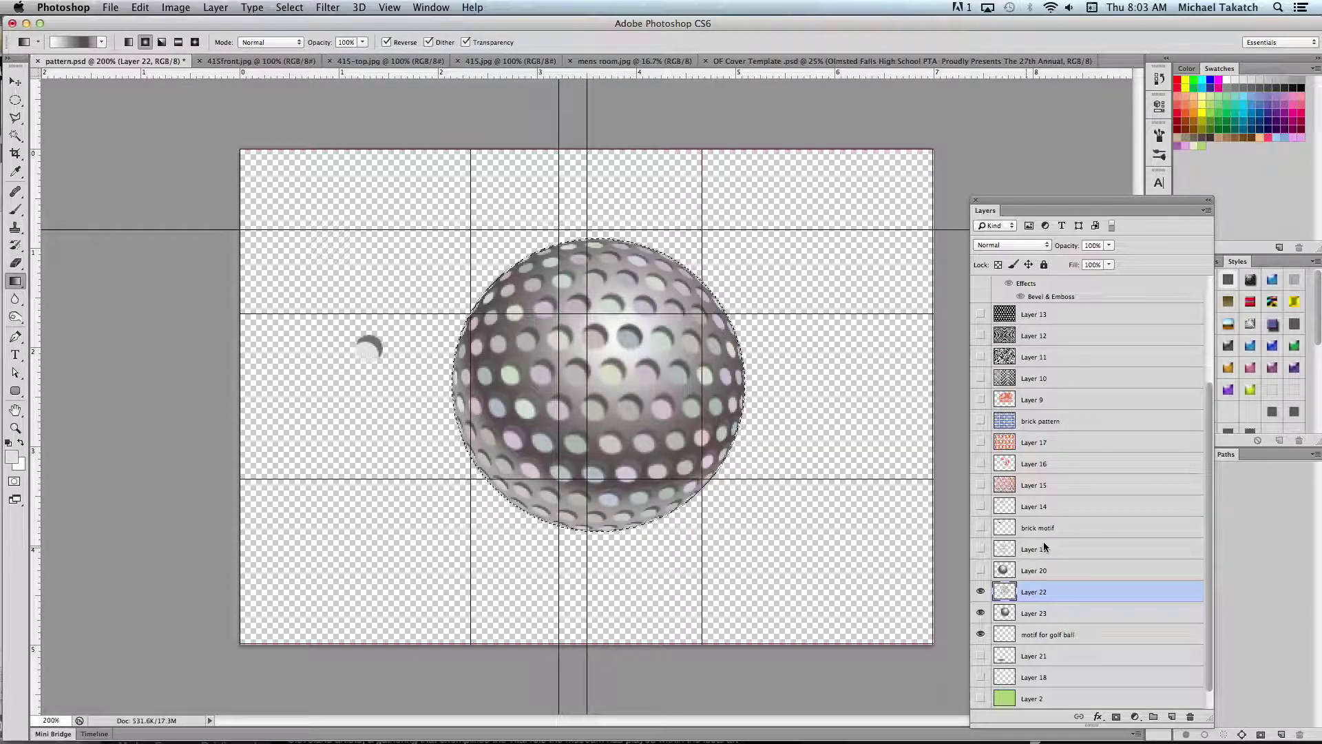
Show the white Background layer and hide the guides and selection outline.
scroll(1080, 518, down, 1)
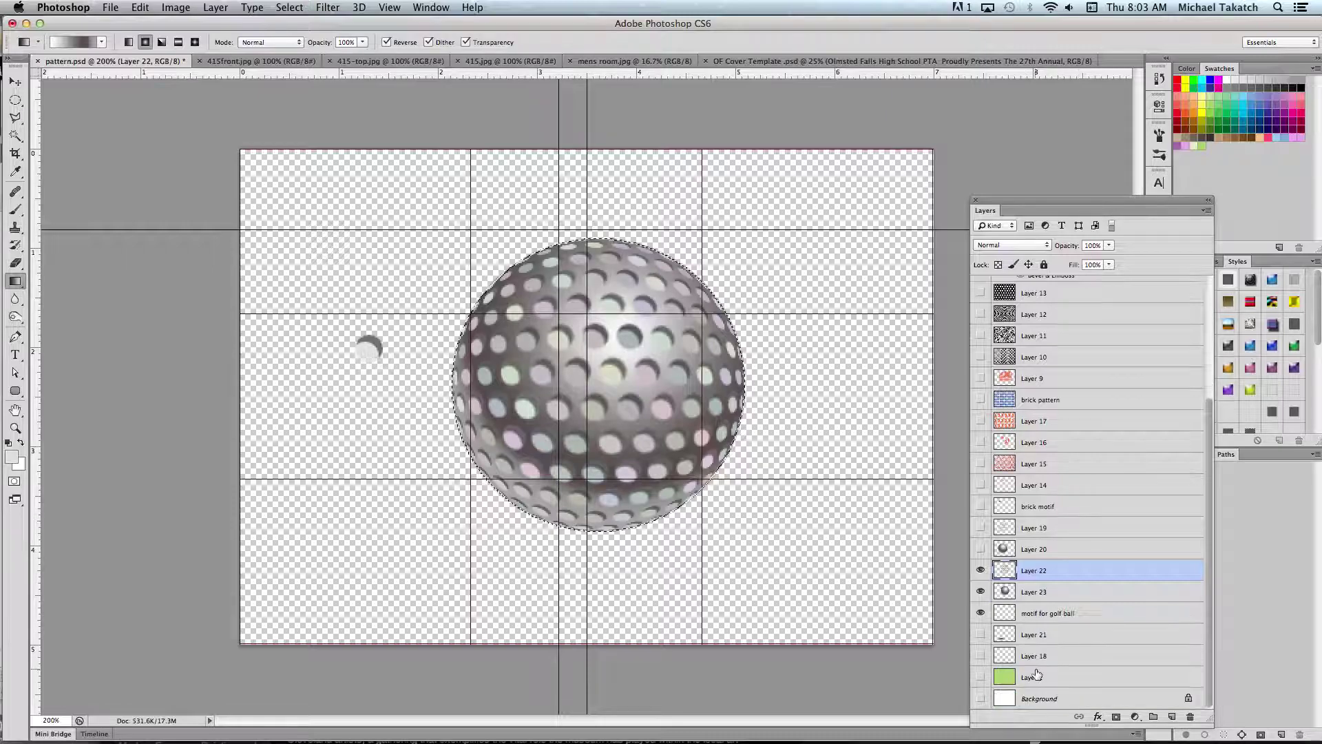
click(980, 699)
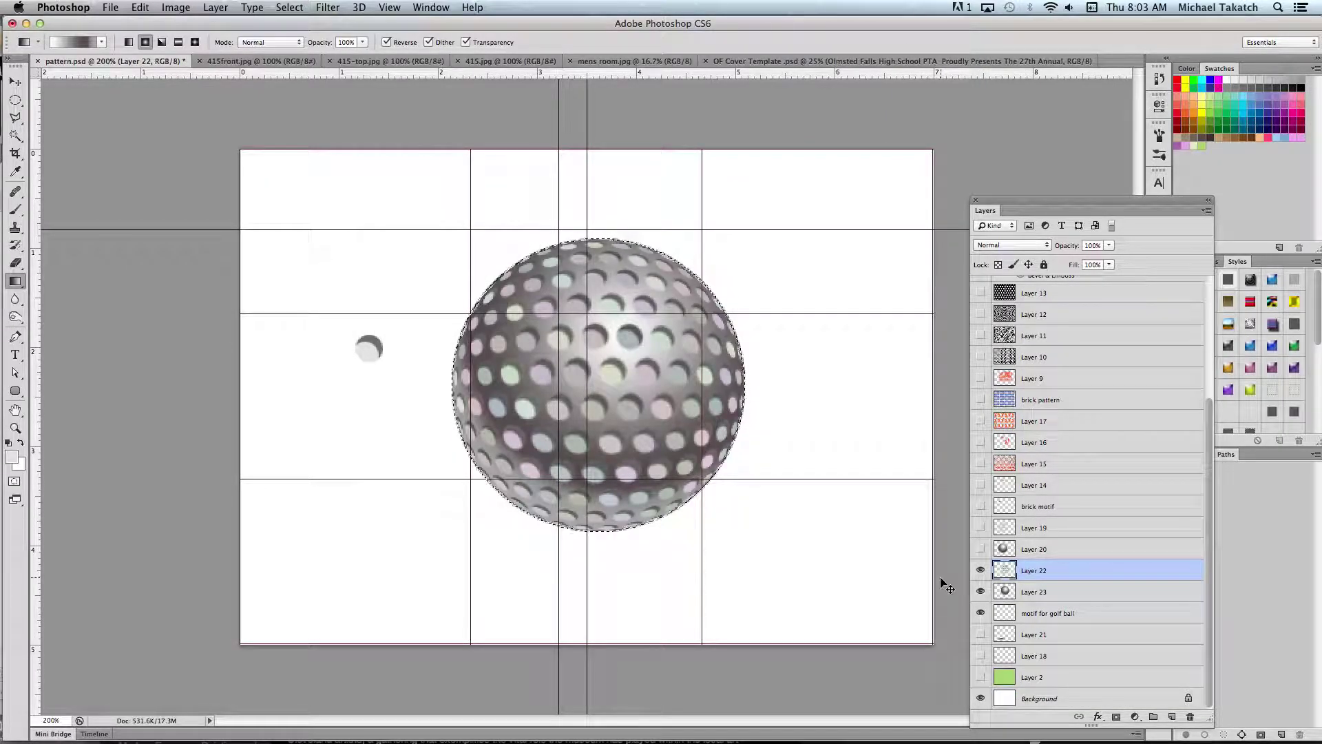
key(super+h)
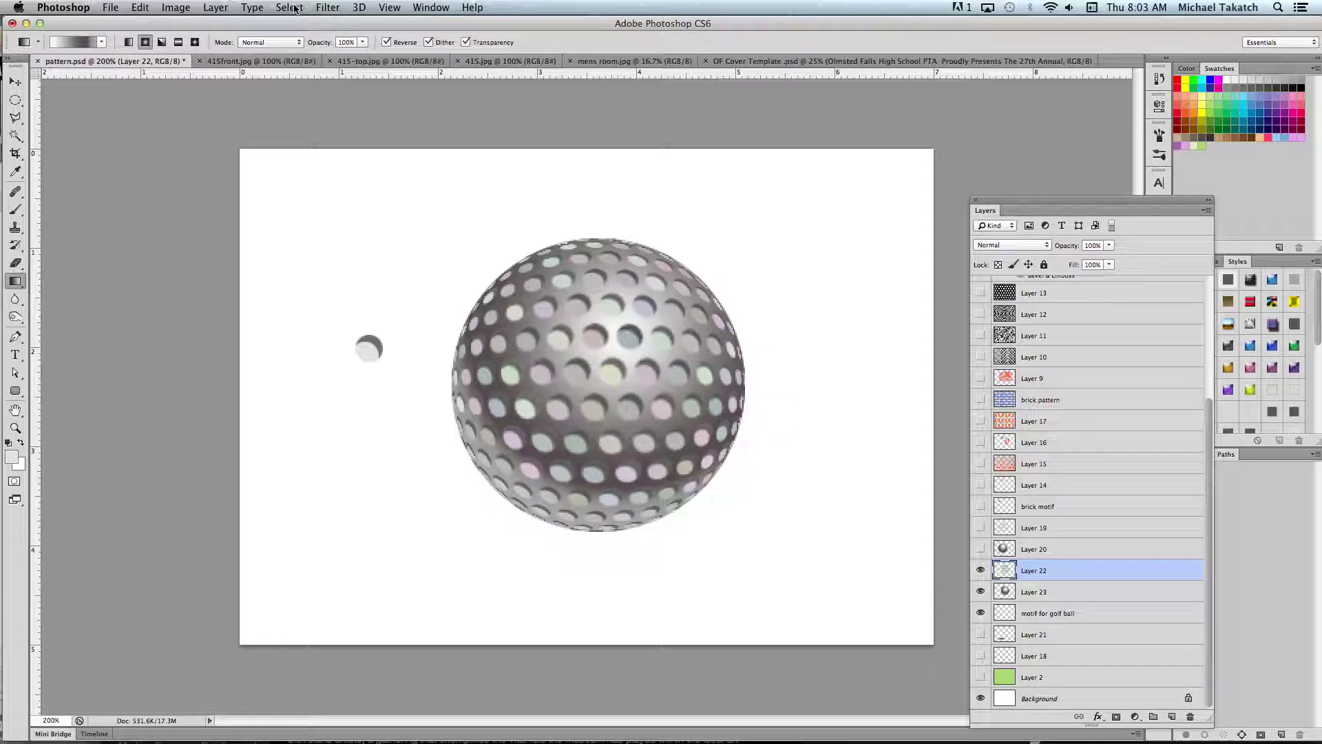
Soften the dimple pattern layer with a Gaussian Blur of 0.6 pixels radius.
click(326, 8)
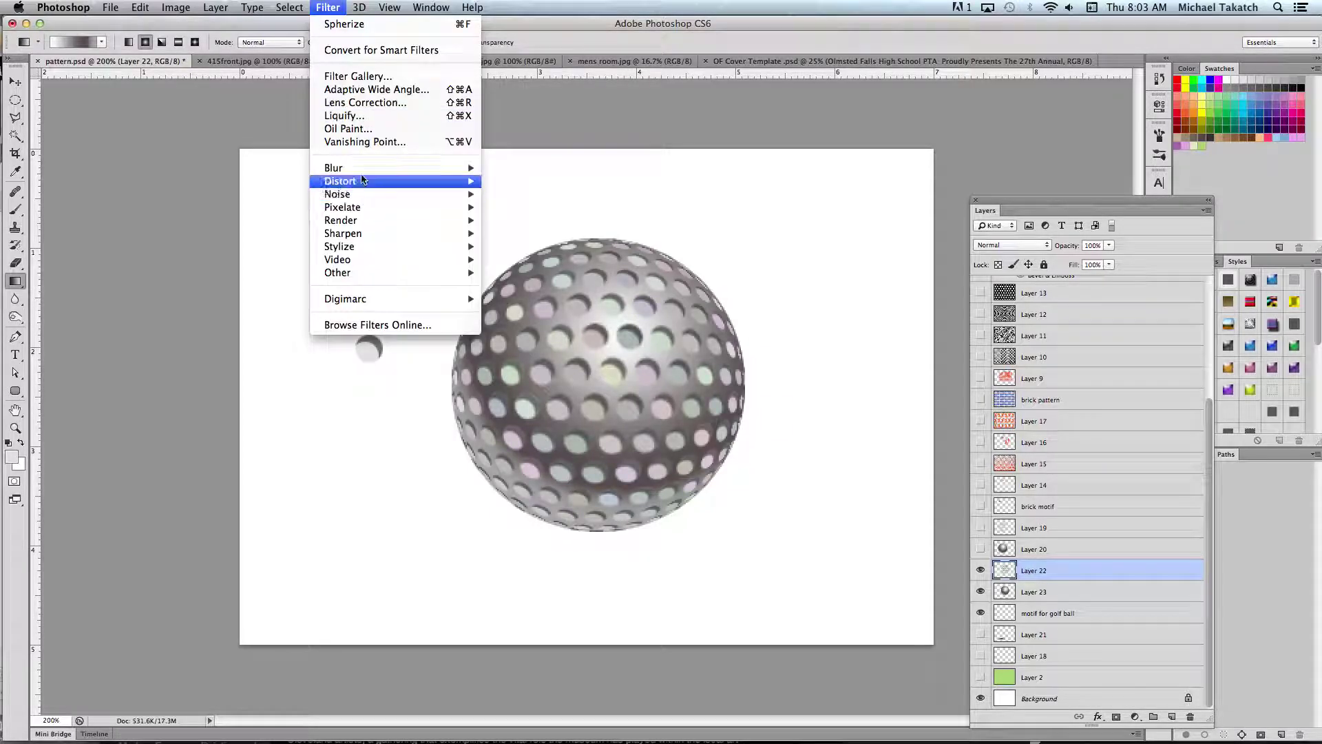
mouse_move(367, 169)
click(526, 273)
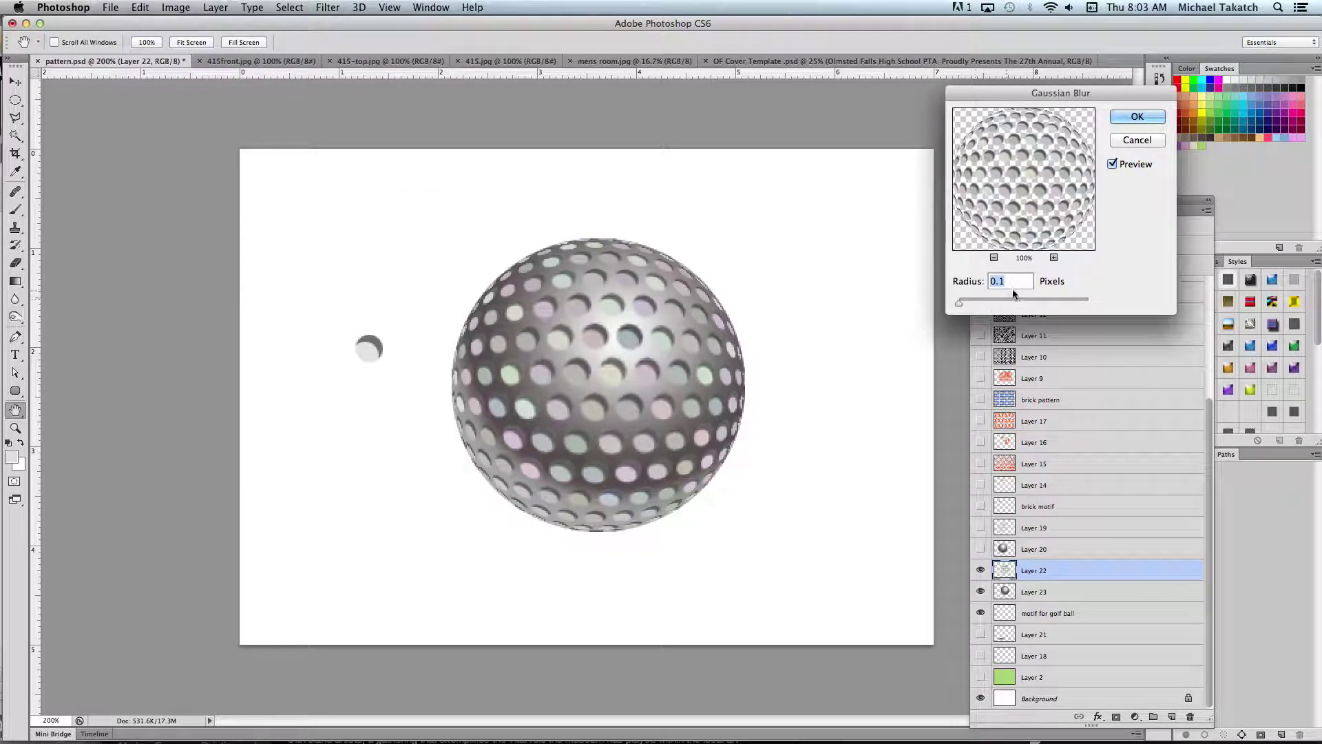
key(Up)
key(Up)
key(Up)
key(Up)
key(Up)
key(Up)
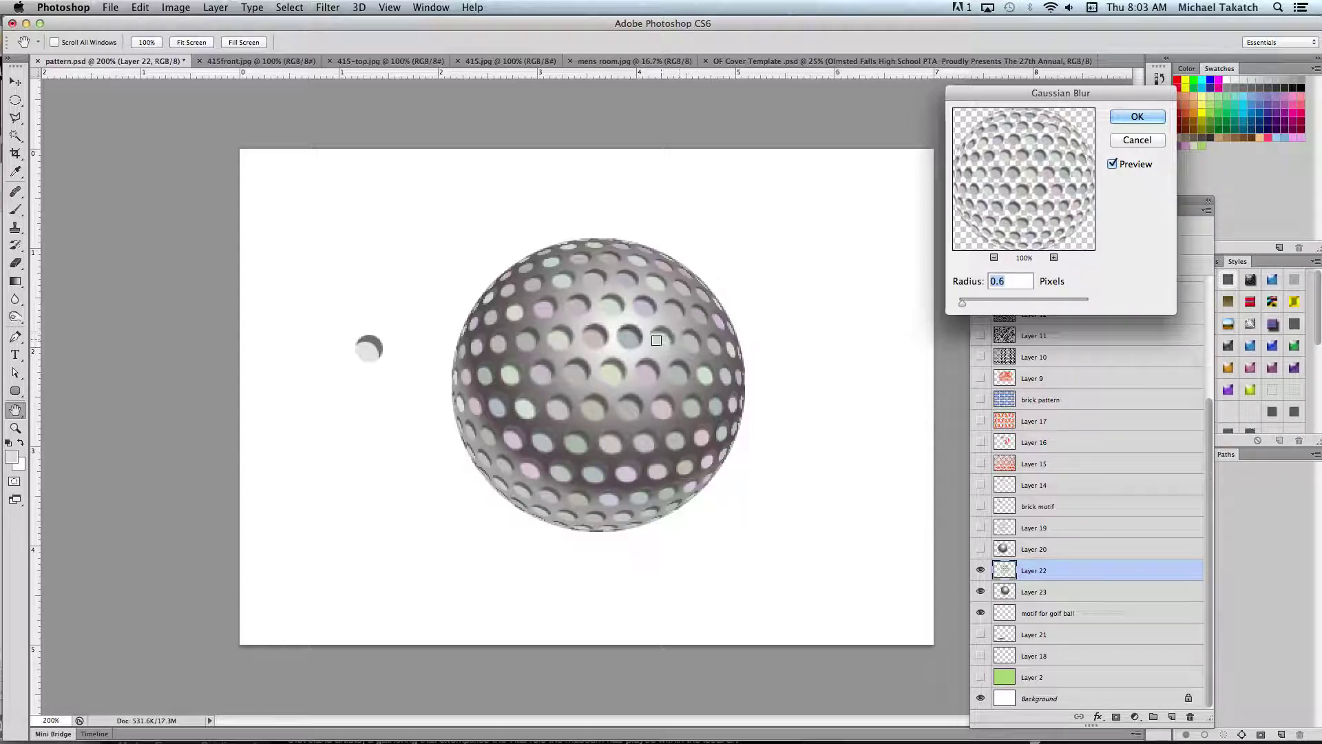
key(Down)
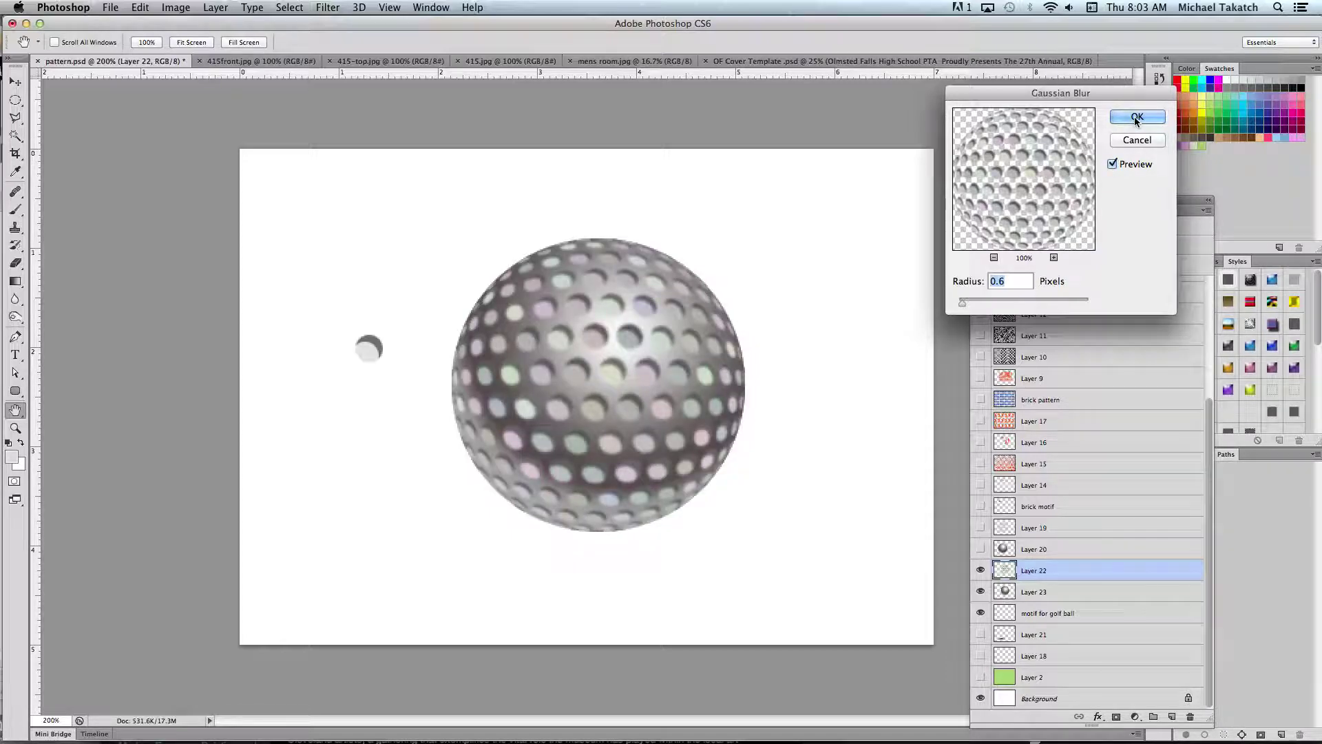
click(1137, 118)
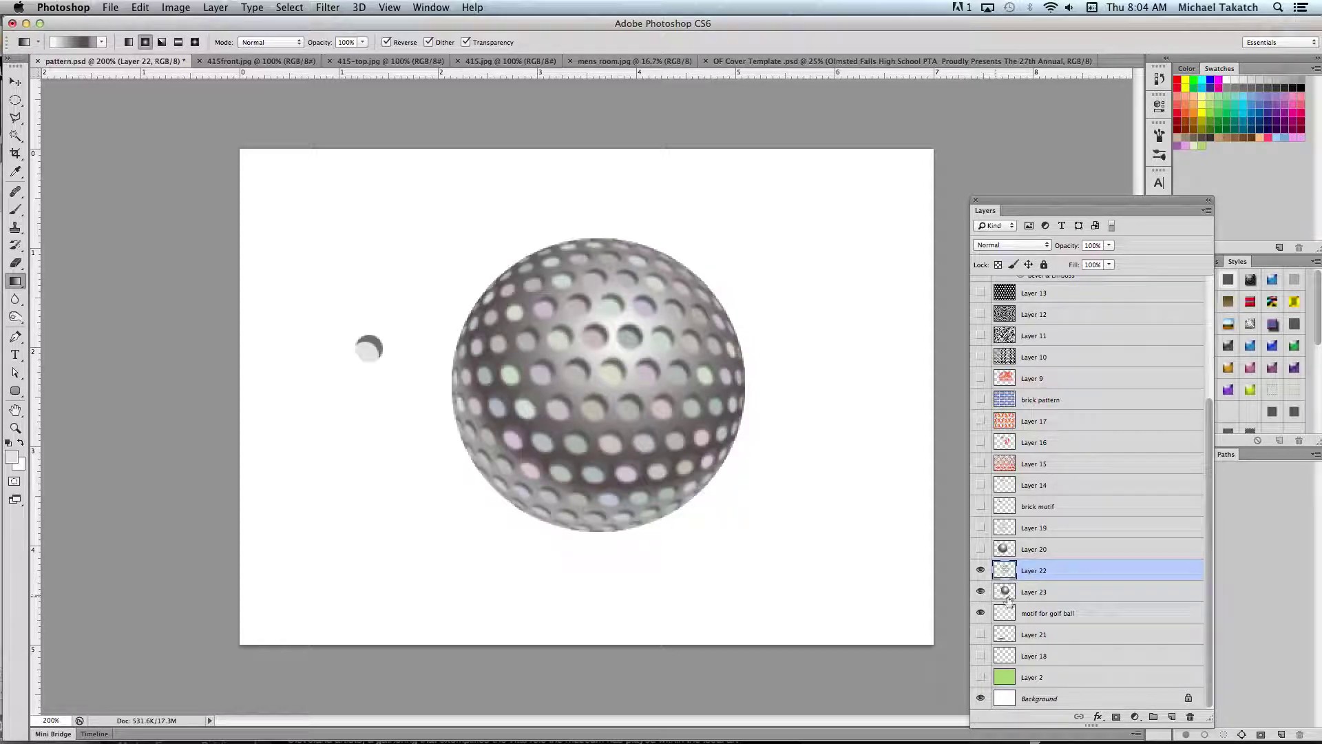
Add a new layer between the shaded ball layer and the "motif for golf ball" layer.
click(1073, 612)
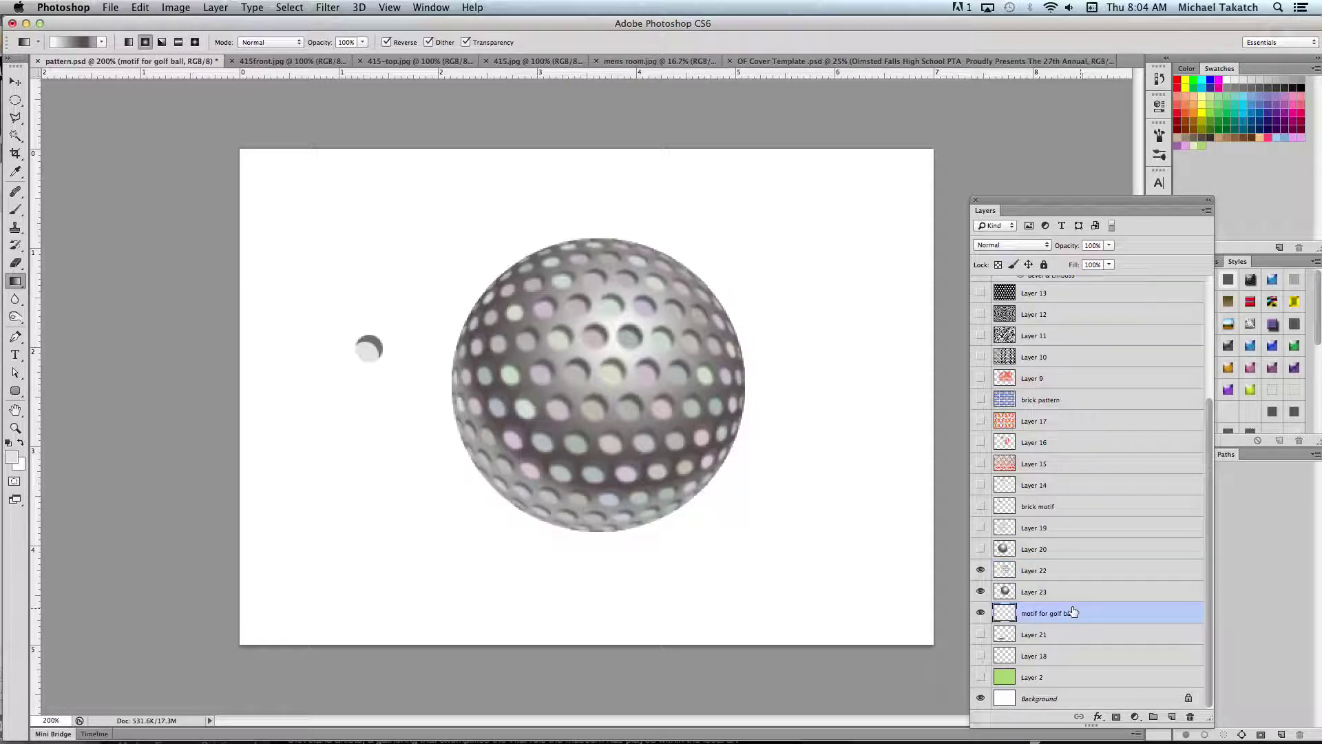
click(1171, 717)
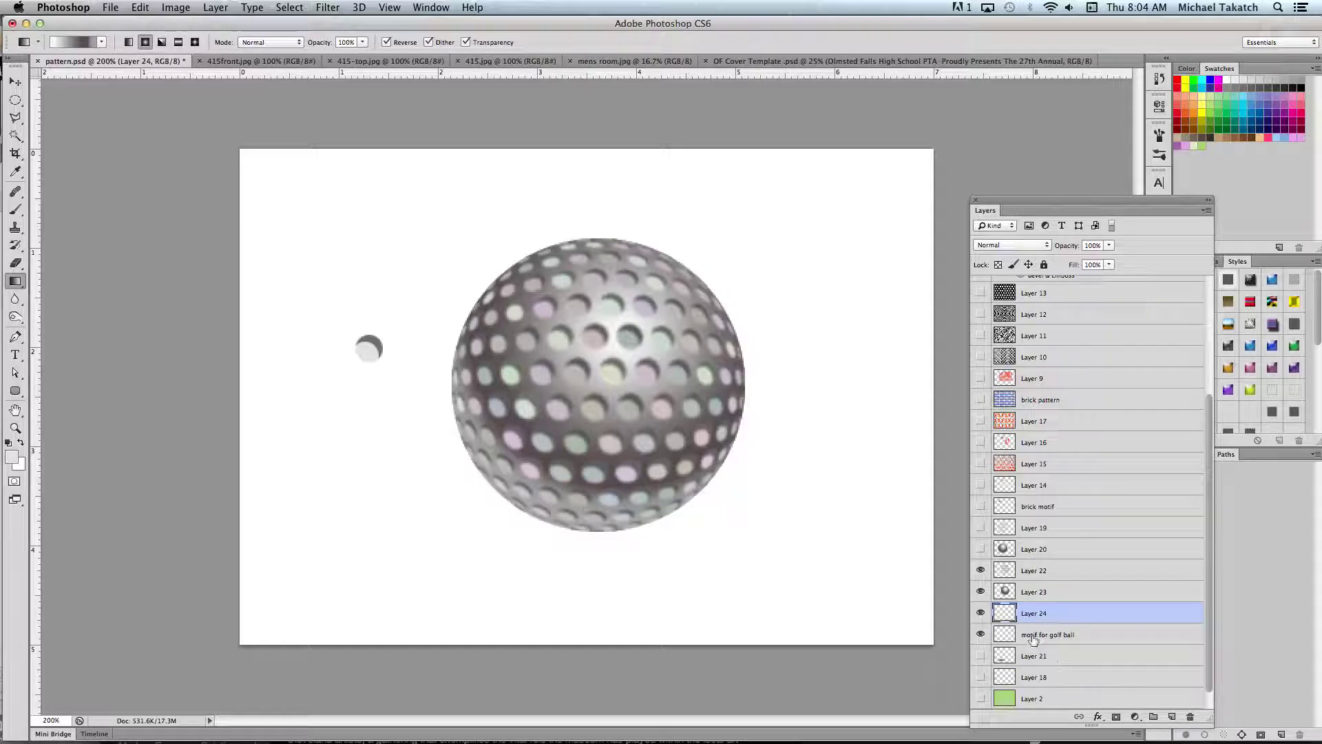
Draw a flat elliptical selection beneath the ball and fill it with a linear gradient, Reverse off, fading from the ball toward the left.
click(16, 101)
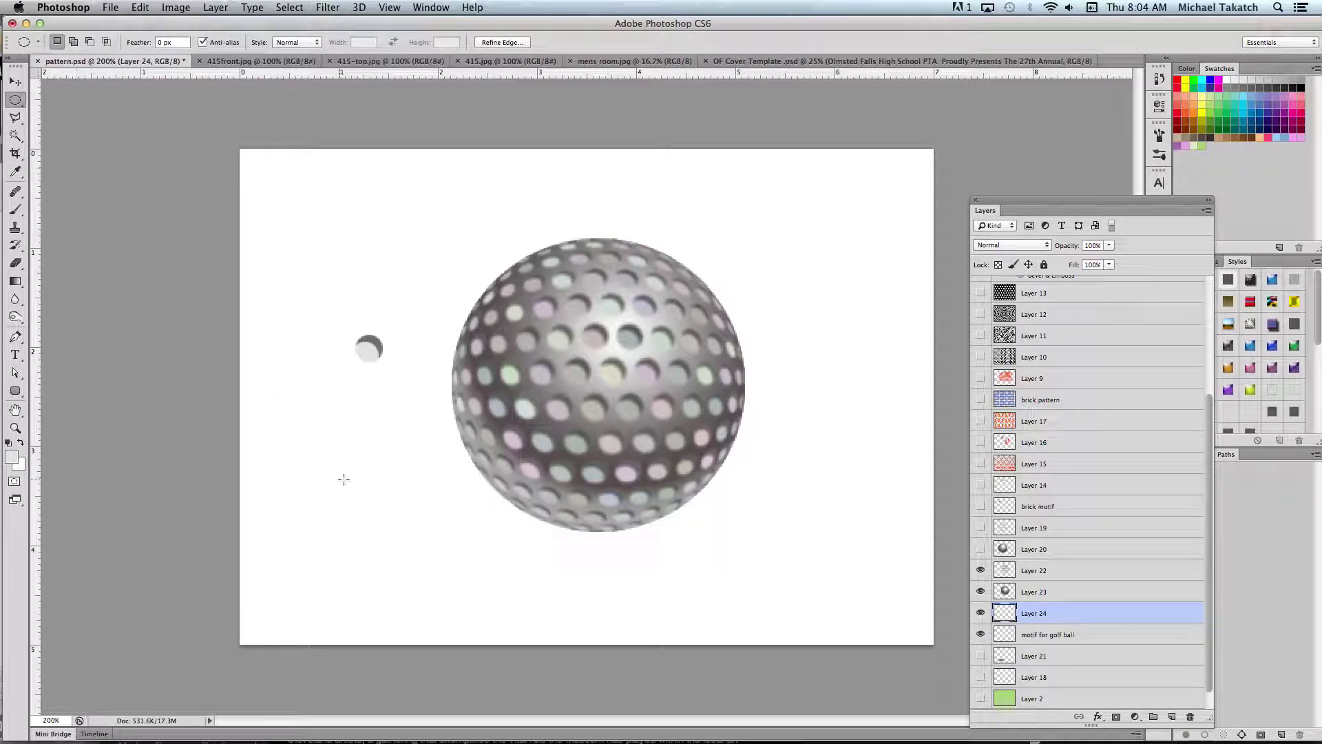
drag(302, 498, 683, 544)
click(15, 281)
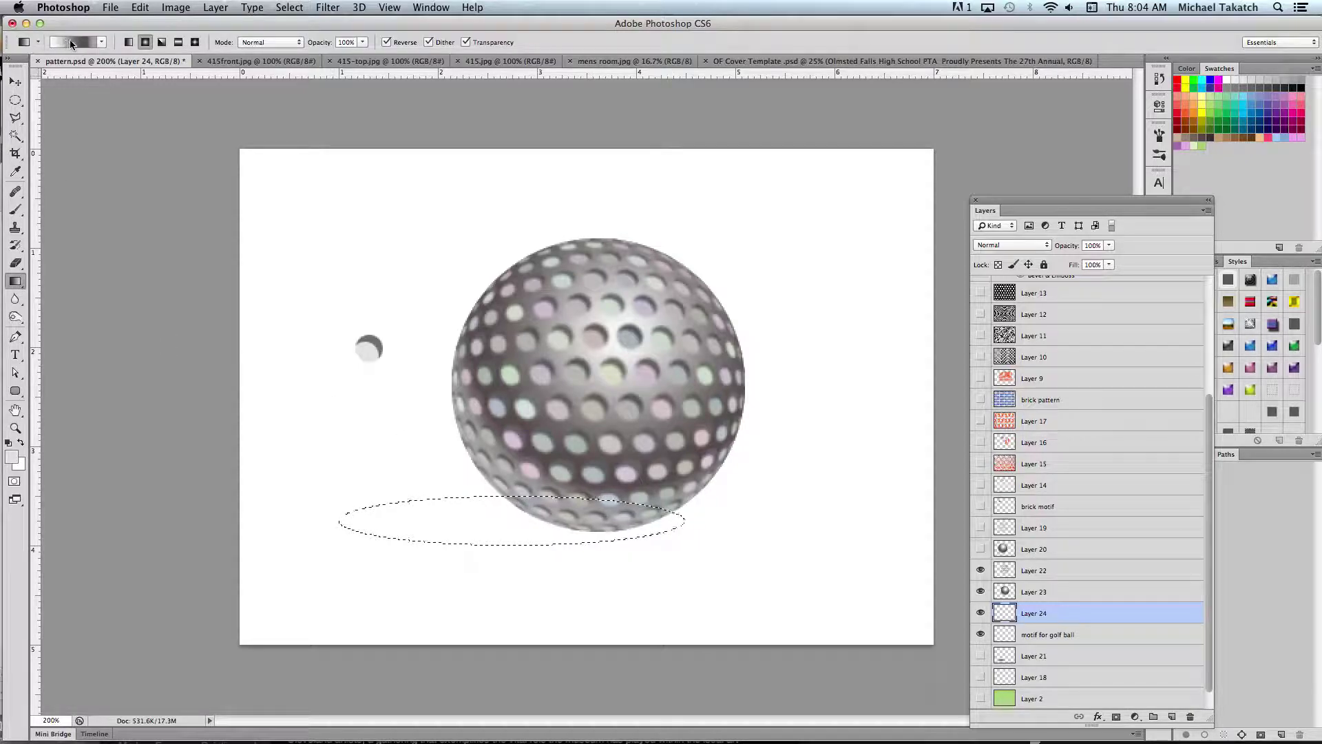
click(129, 42)
drag(679, 511, 318, 532)
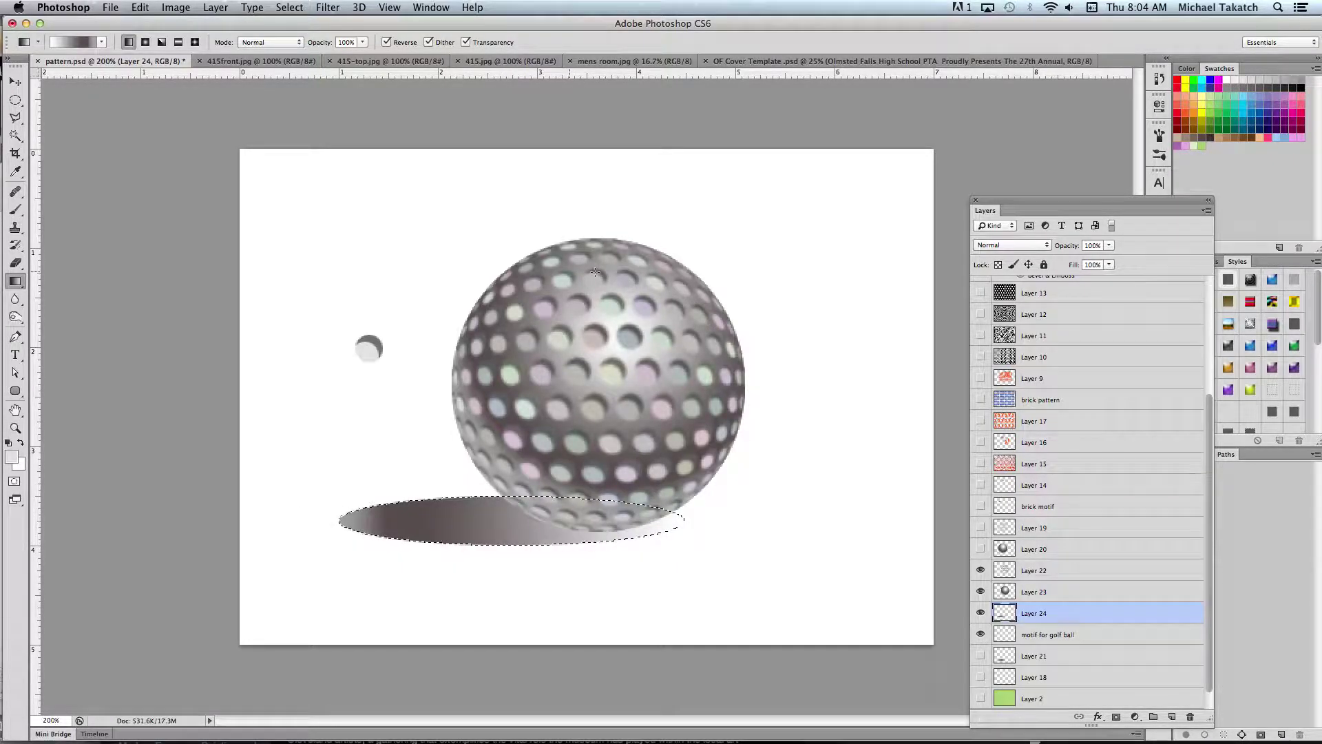
click(386, 42)
drag(592, 526, 349, 536)
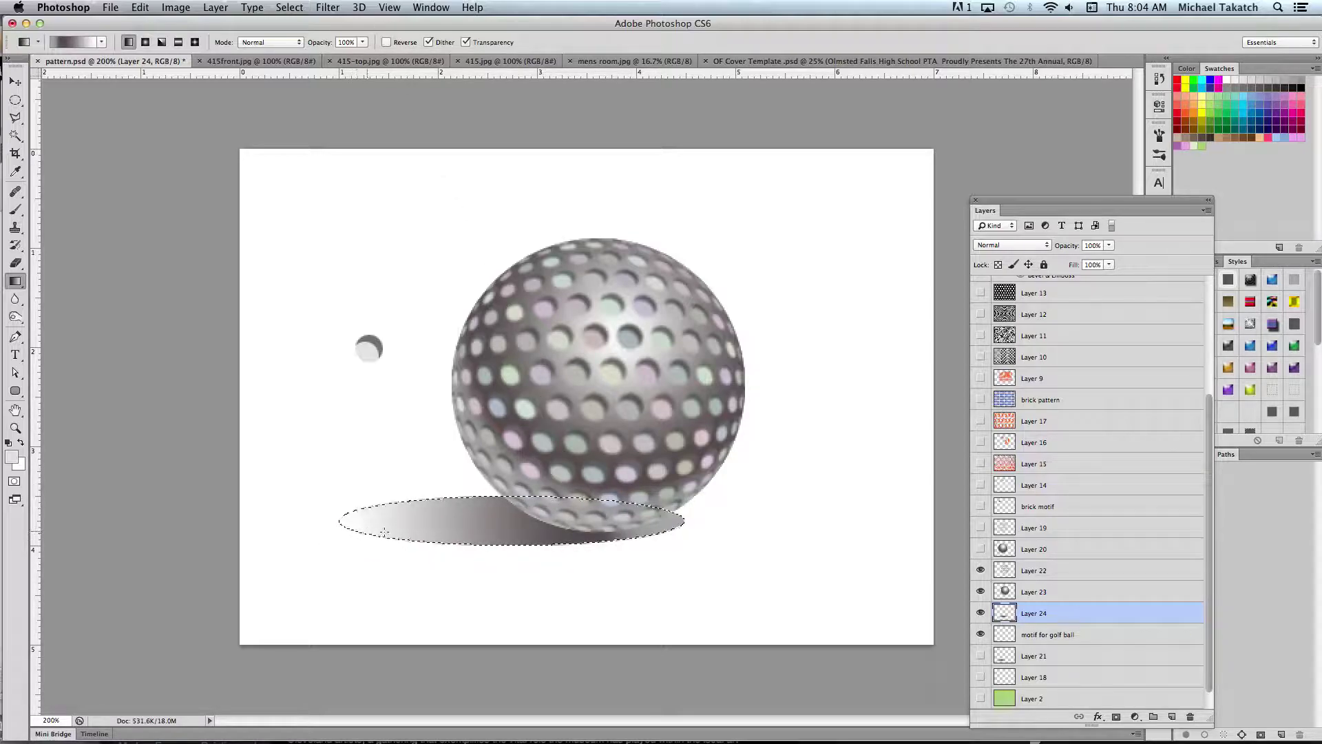
Hide the guides and selection outline, and soften the elliptical shadow by reapplying the last Gaussian Blur.
key(ctrl+semicolon)
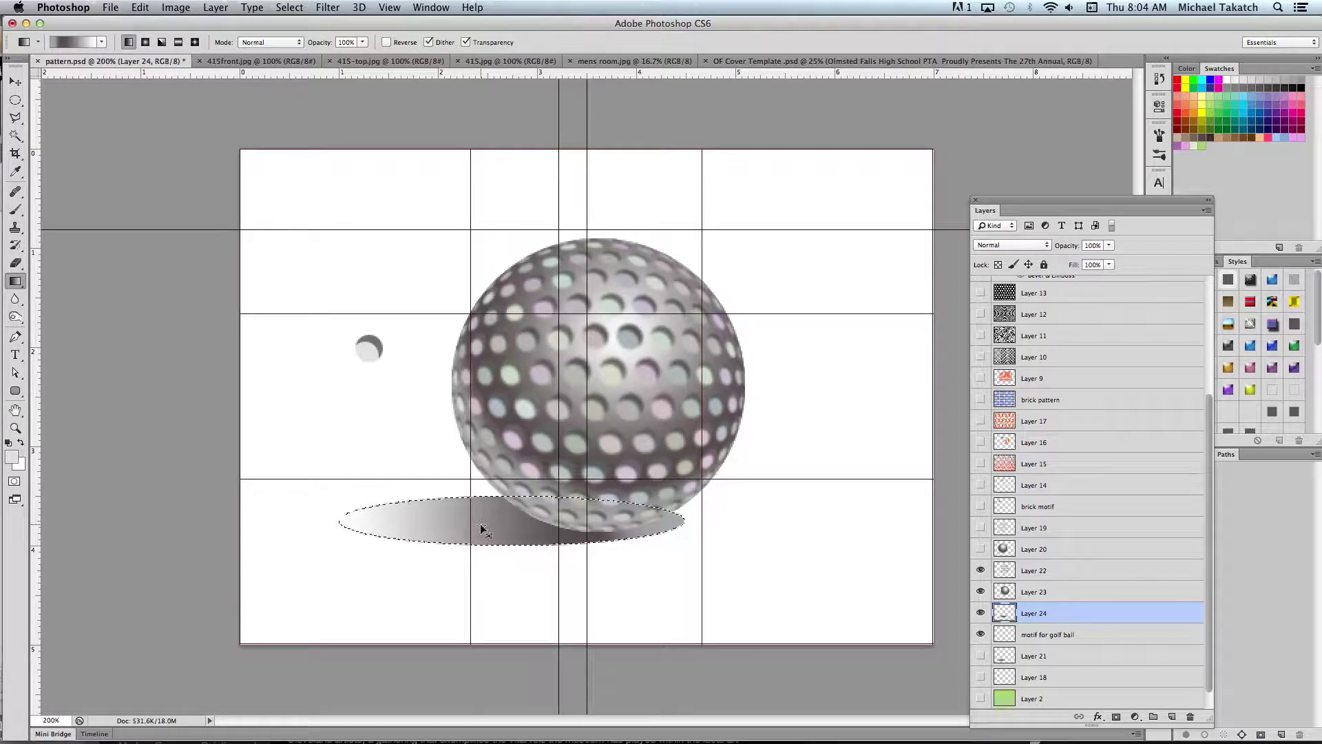
key(ctrl+h)
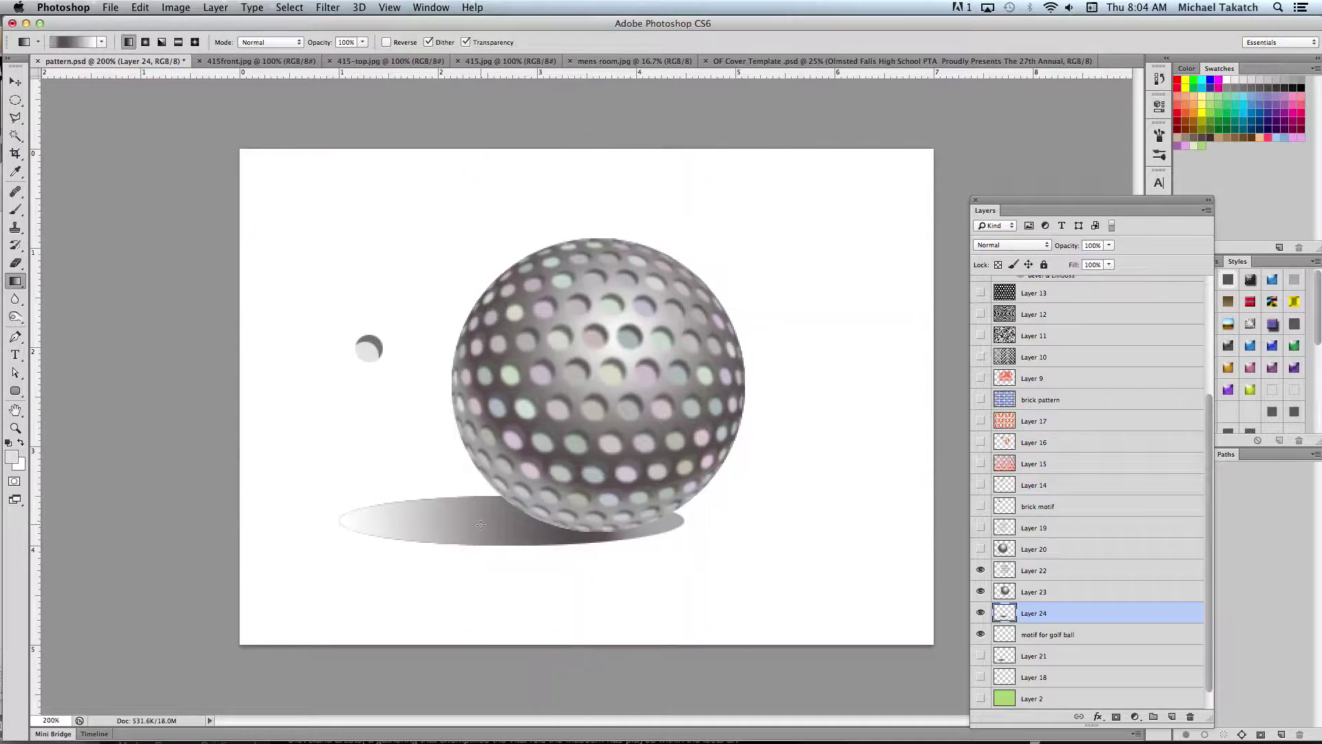
click(332, 8)
click(336, 23)
click(328, 7)
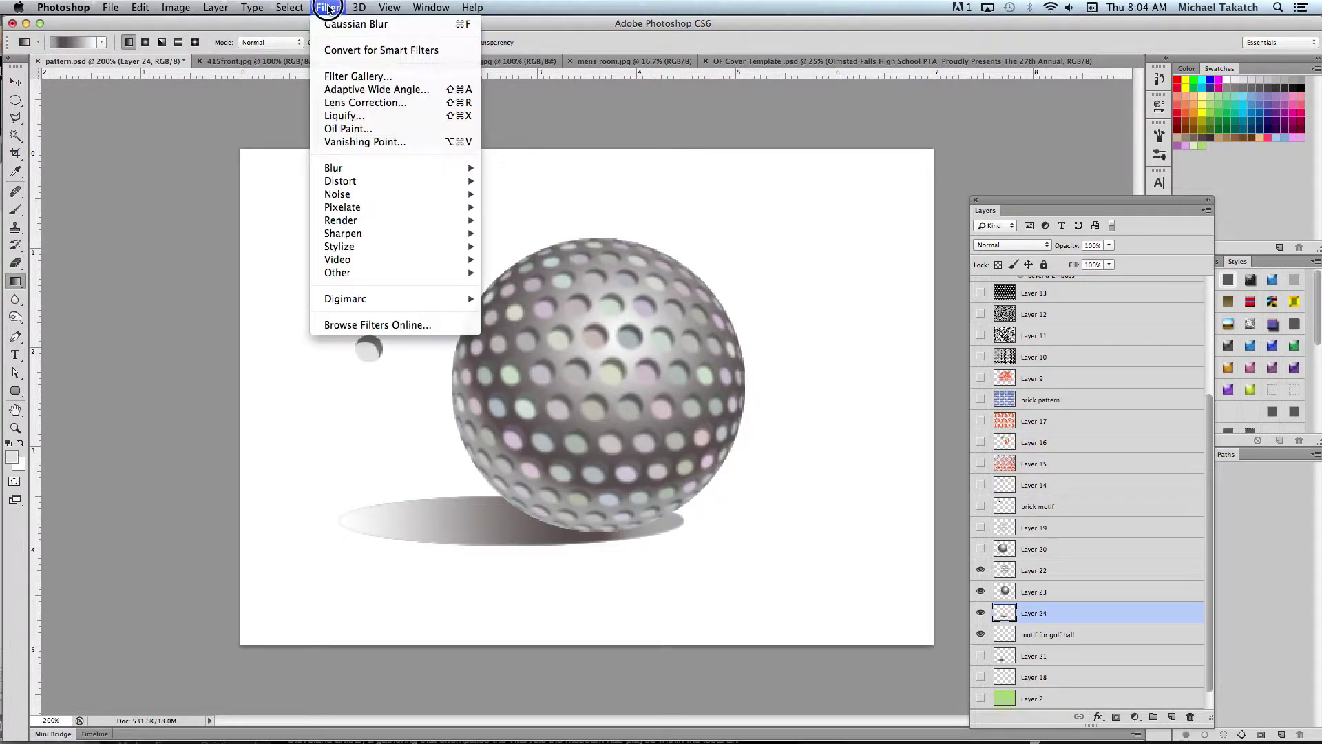
click(449, 31)
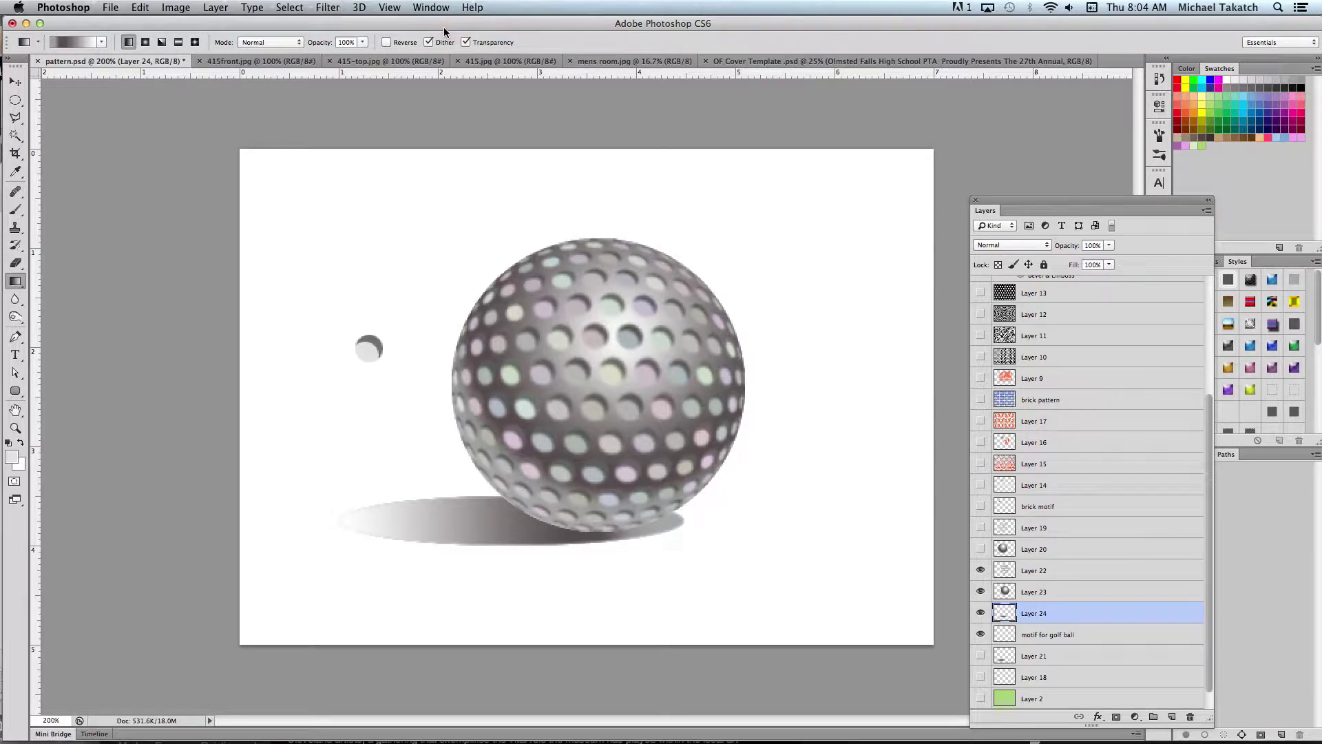